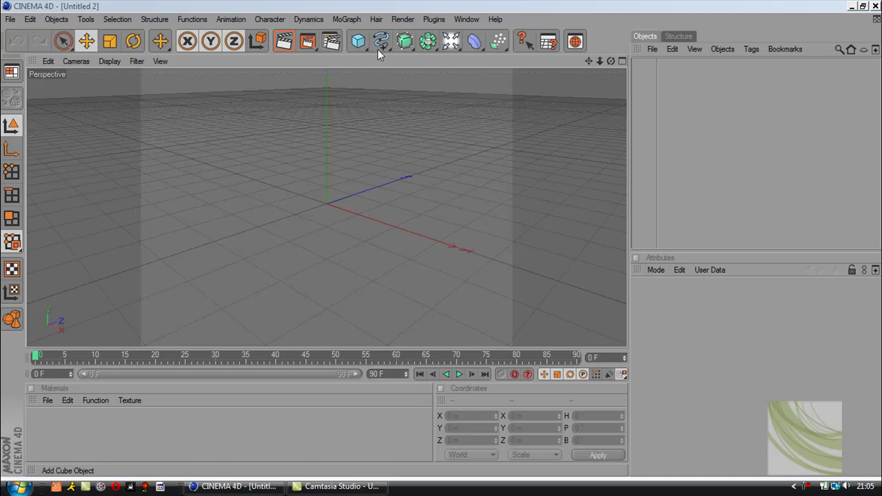
Add a Text spline to the scene and set its text to "FreeTutUk"
click(383, 43)
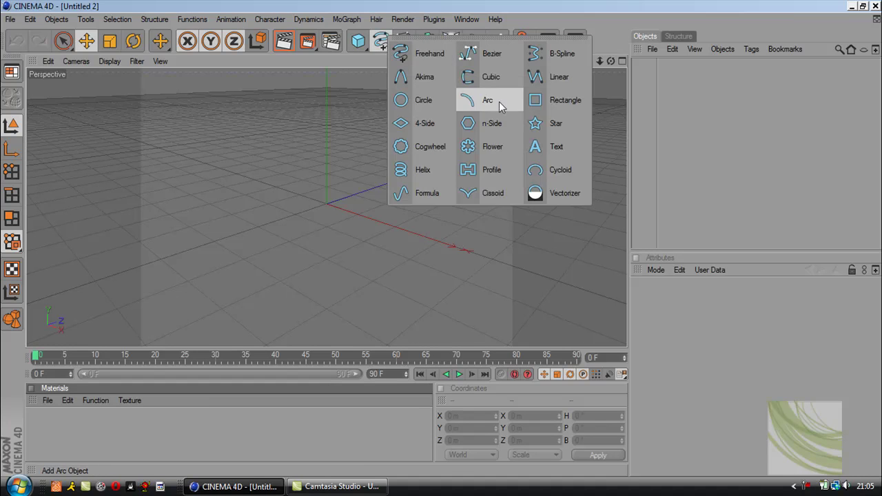
click(556, 142)
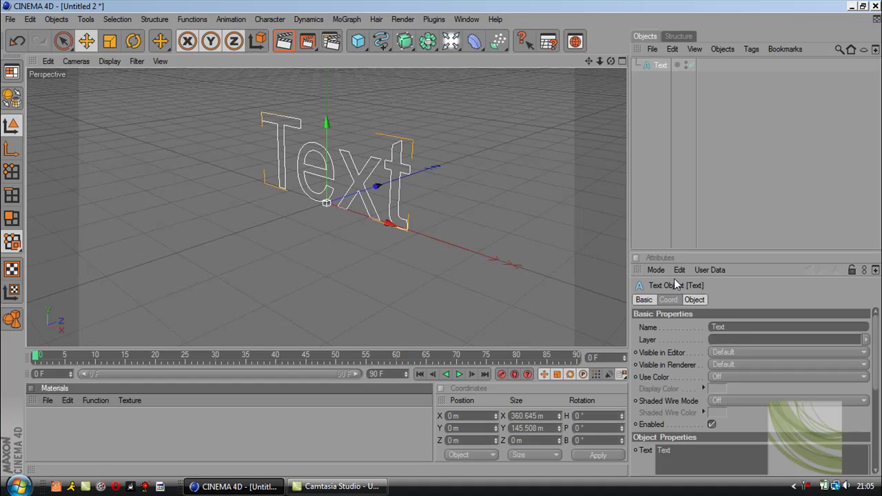
click(692, 301)
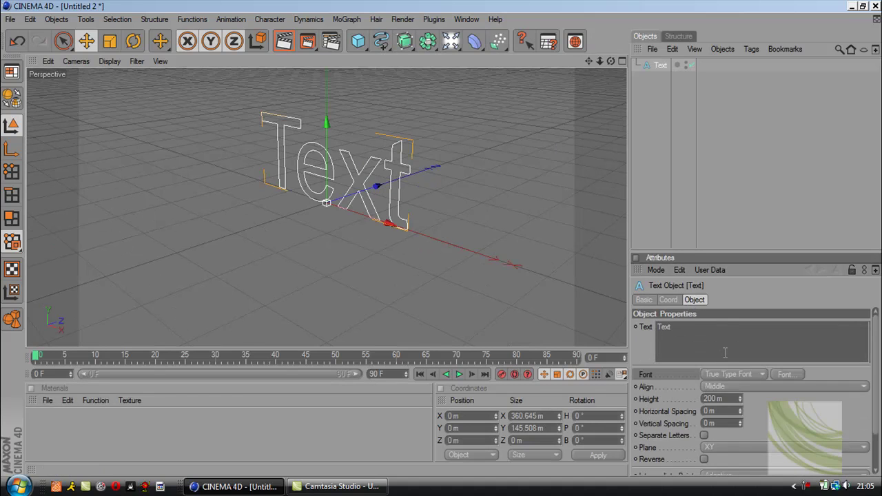
drag(724, 350, 654, 328)
key(BackSpace)
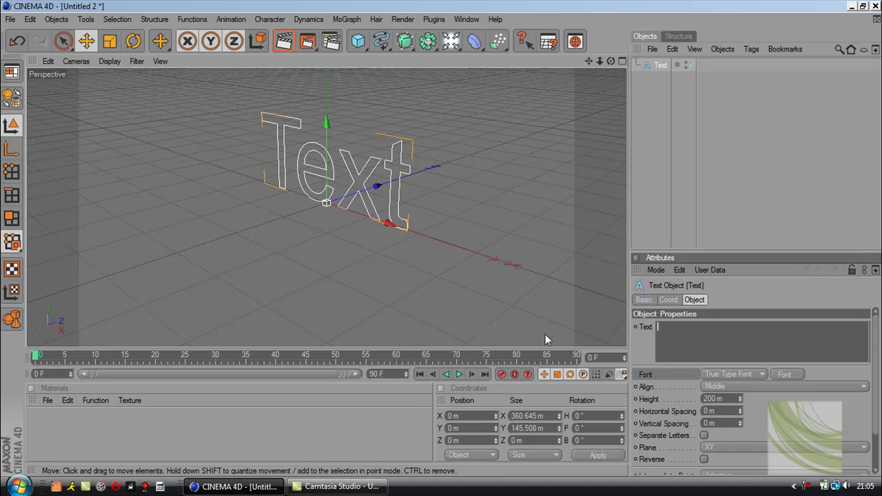
text(FreetutUk)
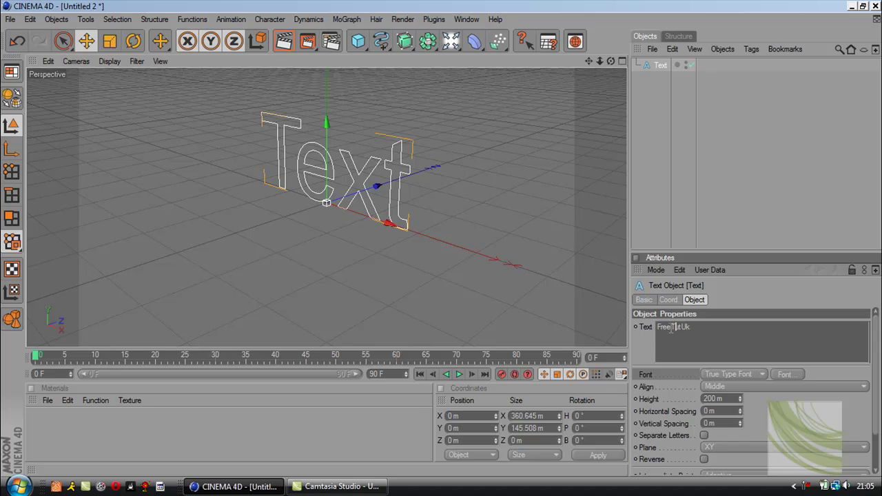
click(640, 345)
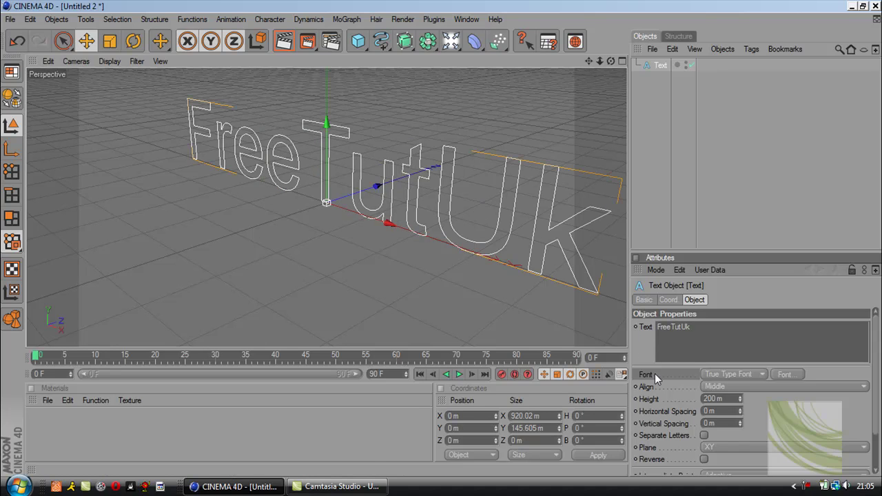
Change the text spline's font to Franklin Gothic Book, Regular style
click(789, 379)
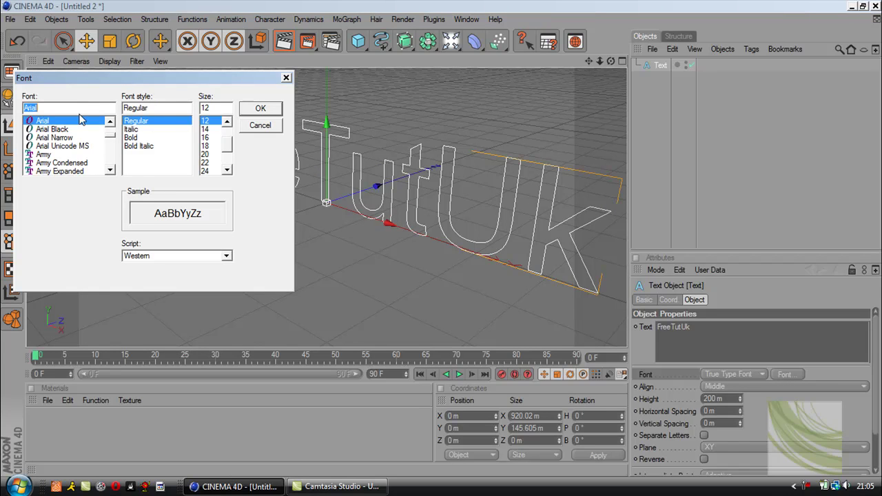
text(f)
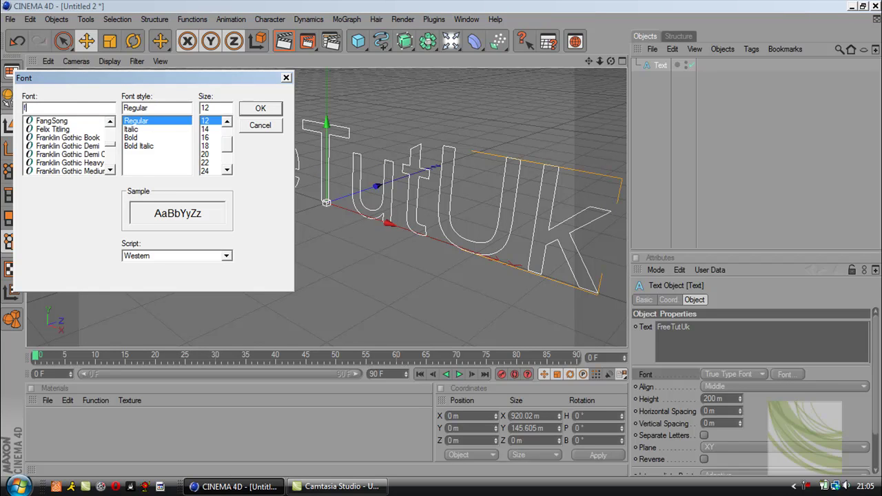
click(97, 138)
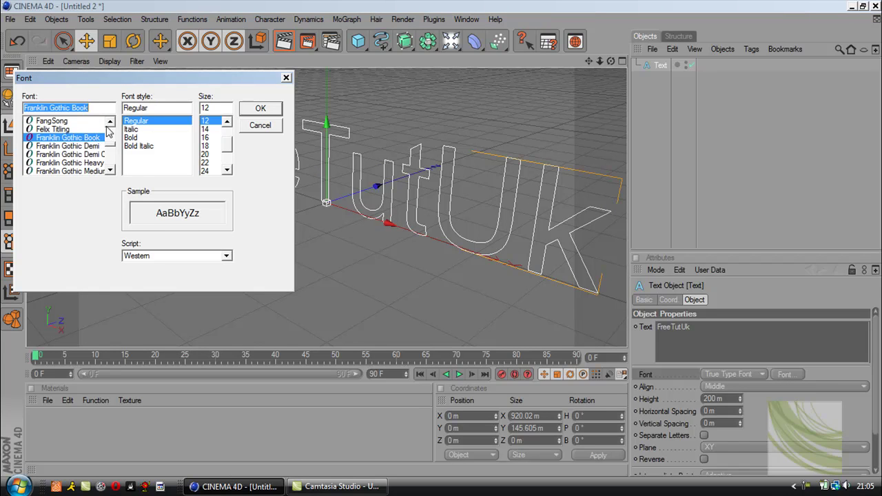
click(260, 110)
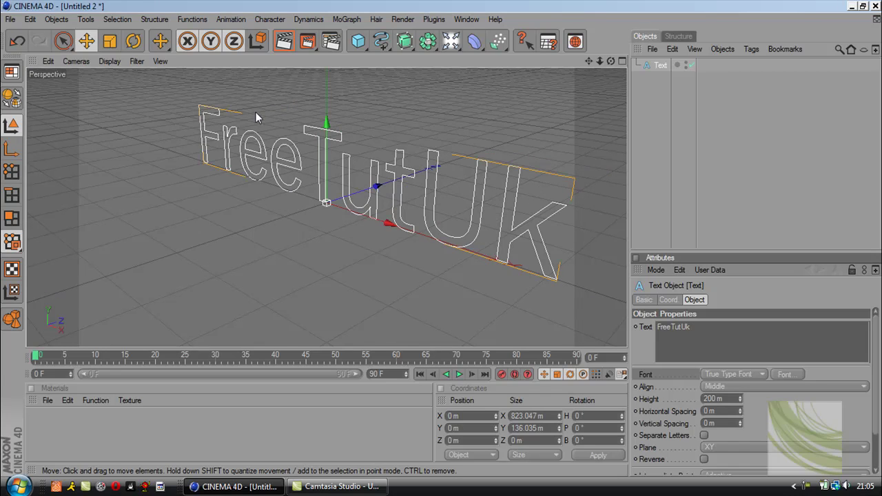
Tighten the letters by setting the text's horizontal spacing to -9 m
click(740, 414)
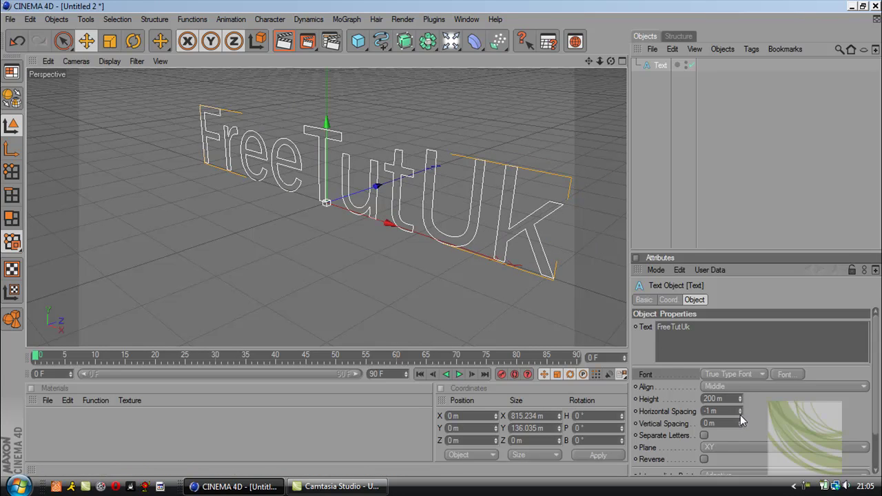
click(740, 414)
click(740, 414)
click(740, 414)
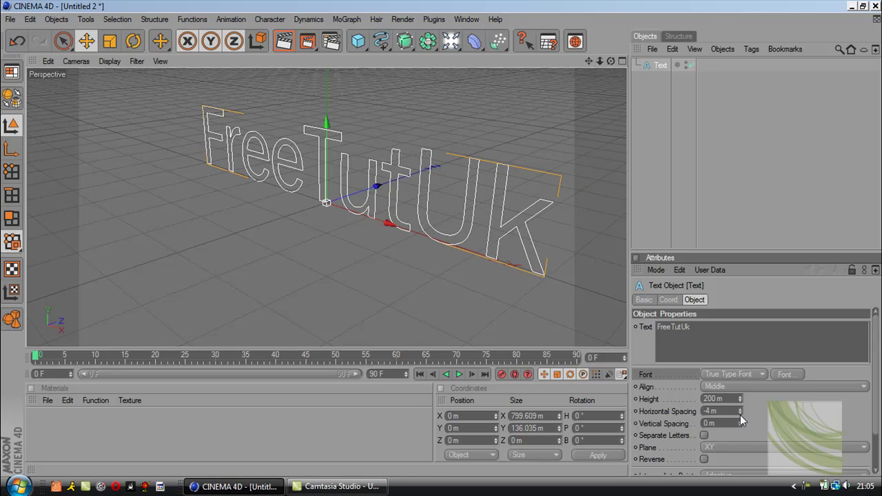
click(740, 414)
click(740, 414)
click(740, 414)
click(740, 414)
click(740, 414)
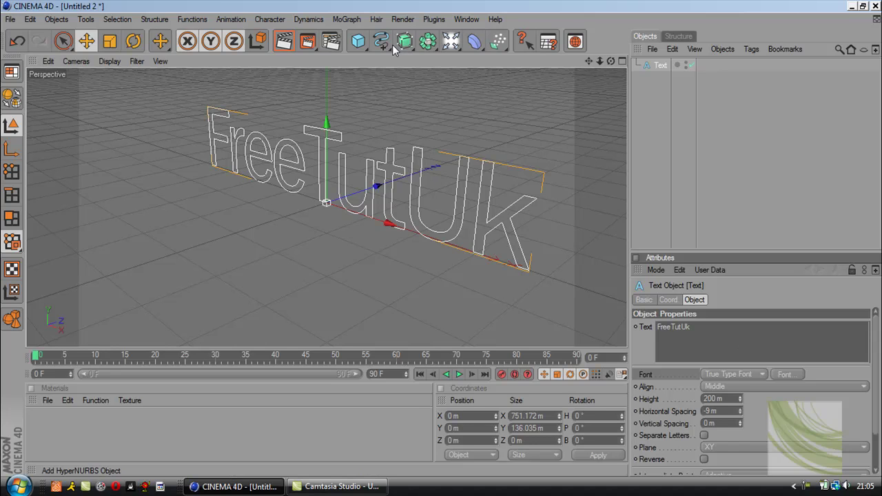
Add an Extrude NURBS object and make the Text spline its child to give the lettering depth
drag(405, 41, 519, 55)
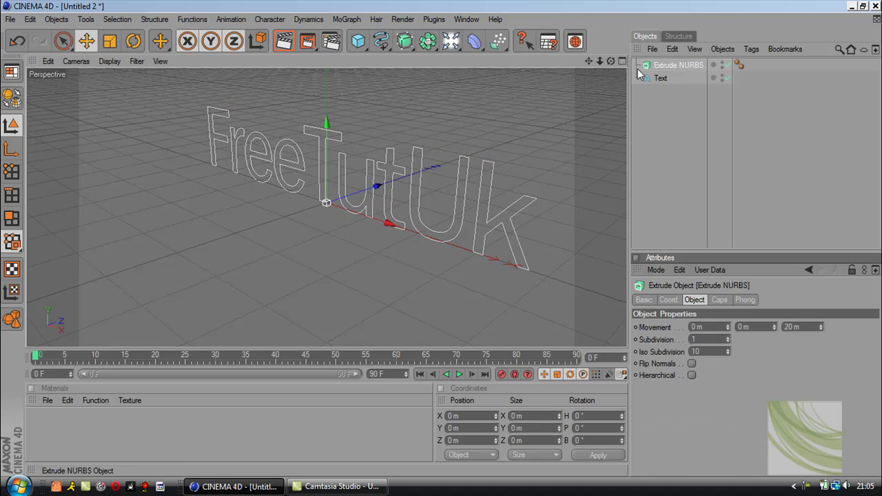
drag(663, 78, 665, 65)
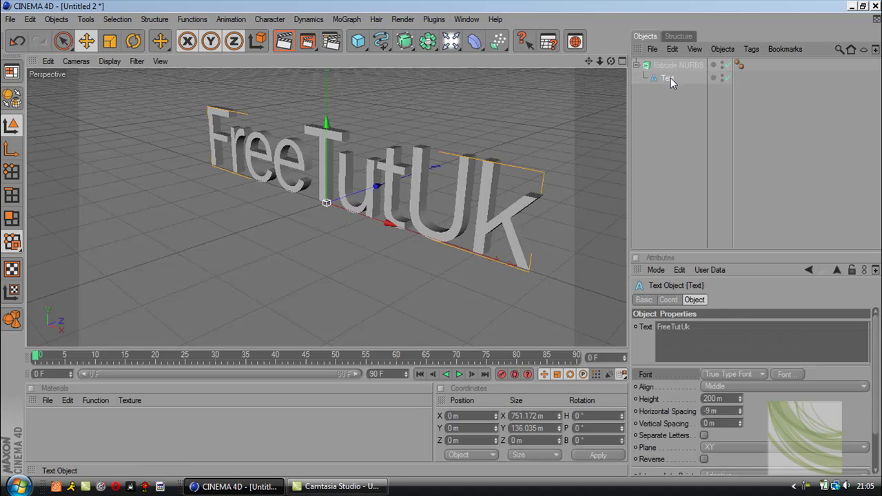
drag(610, 61, 559, 87)
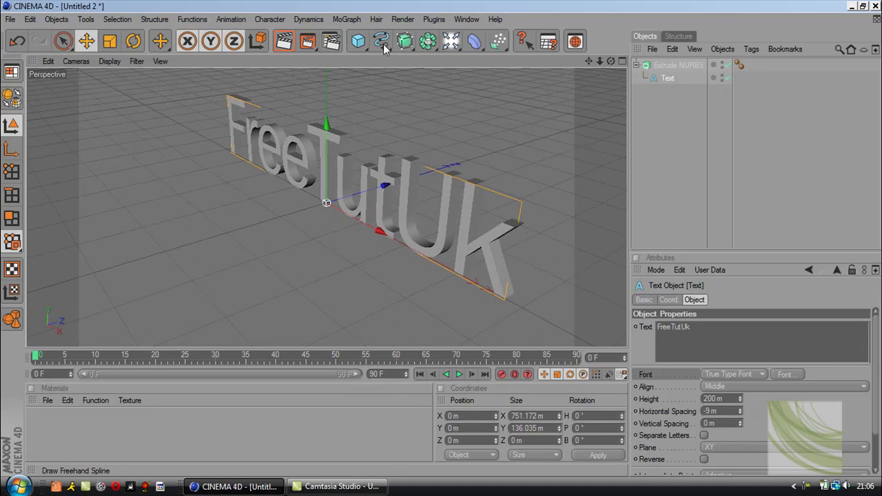
Add two Floor objects to the scene
click(451, 42)
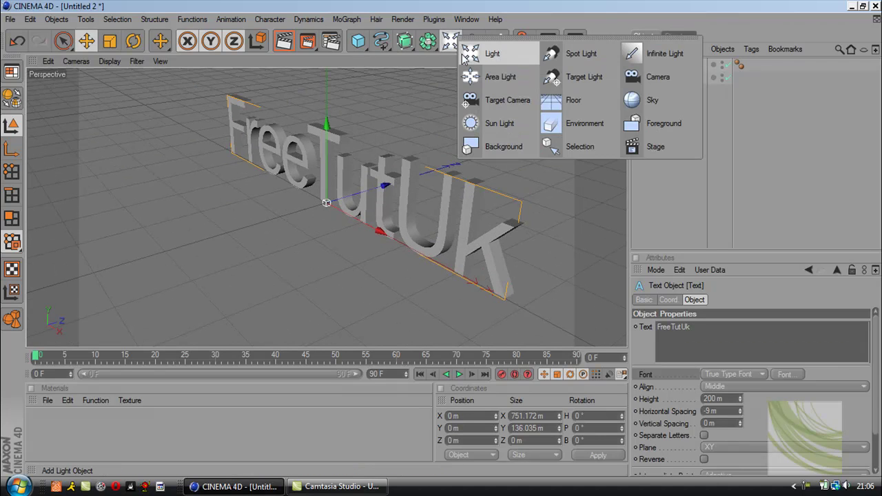
click(580, 101)
click(452, 41)
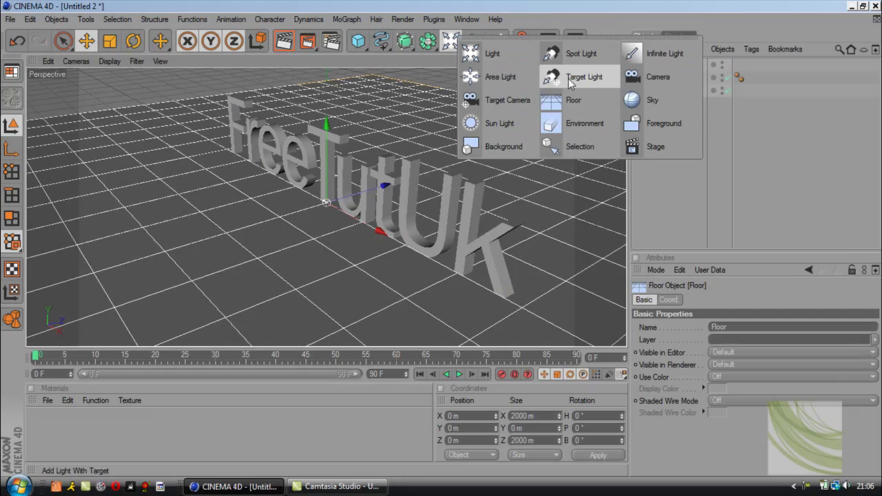
click(597, 100)
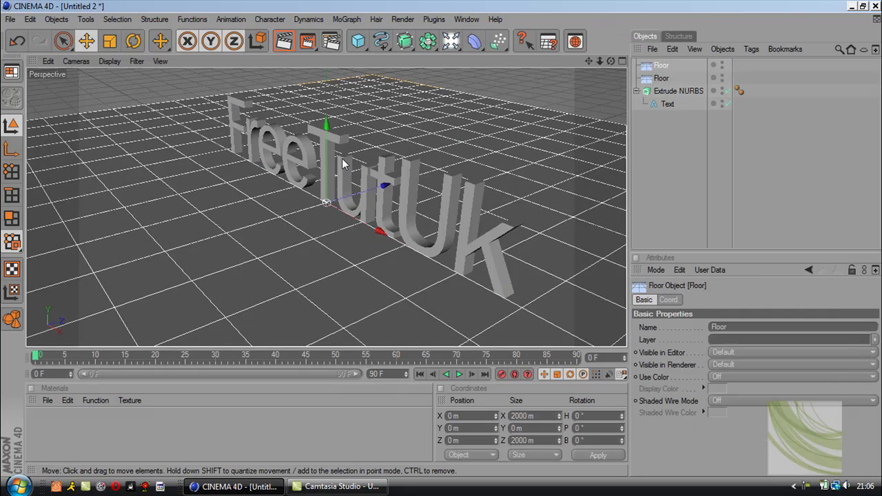
Stand the second floor upright as a back wall by setting its pitch rotation to 90°
click(134, 42)
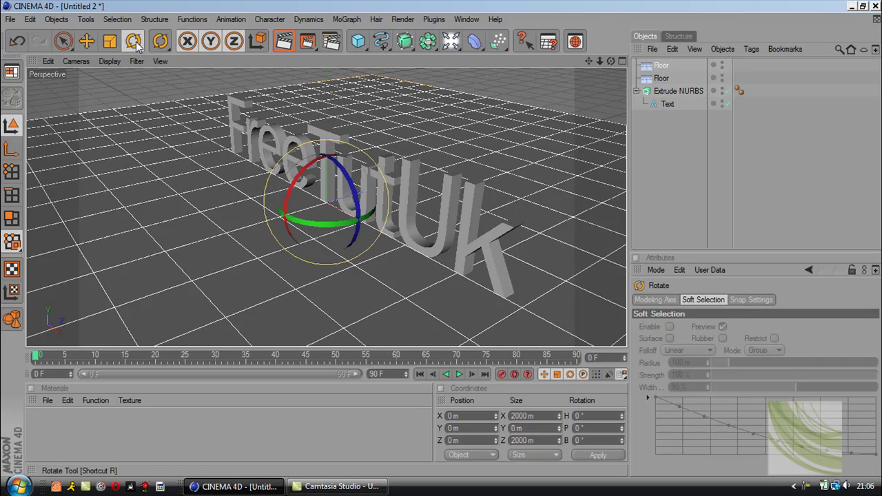
click(595, 427)
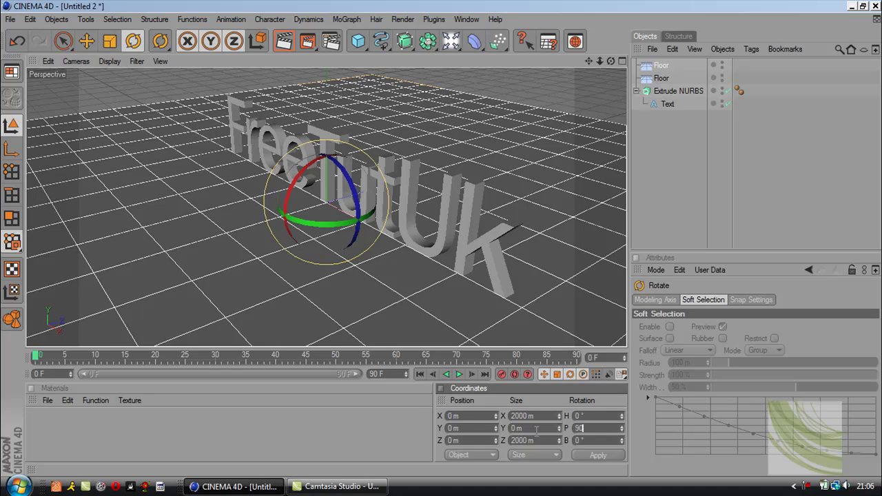
text(90)
key(Return)
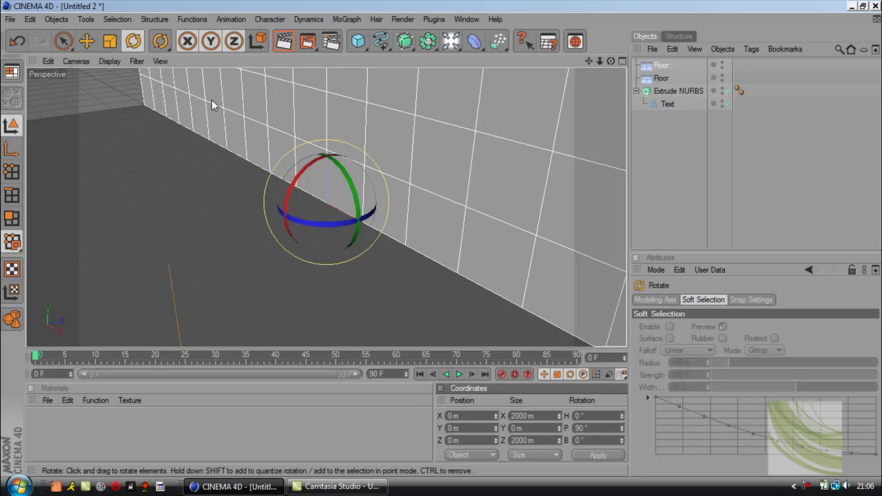
Move the Extrude NURBS text forward from the wall along Z to about -55 m
click(88, 42)
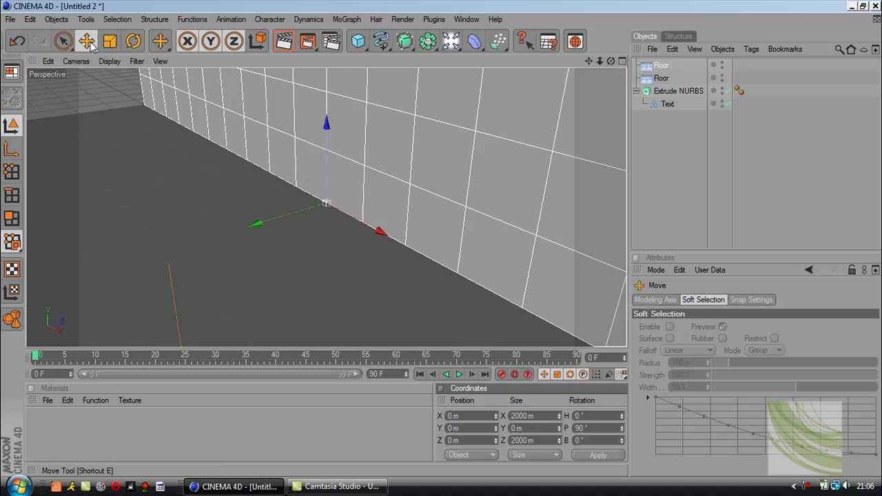
click(687, 91)
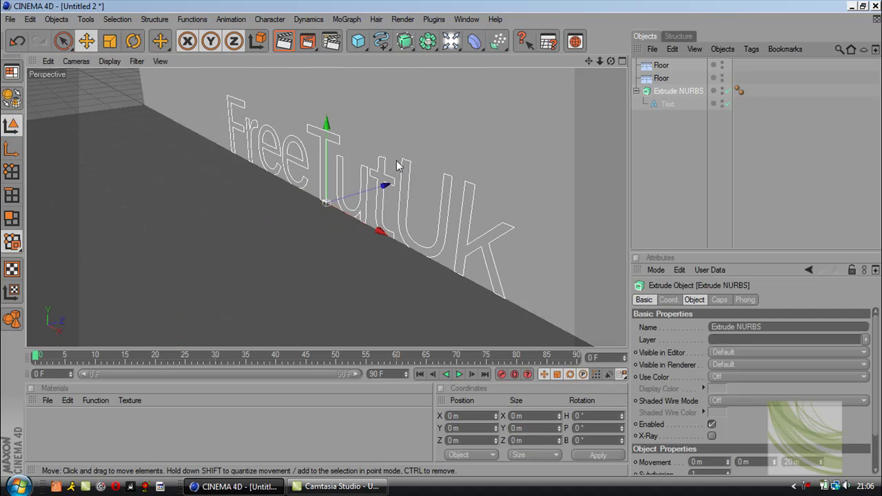
drag(385, 184, 362, 192)
drag(611, 61, 597, 90)
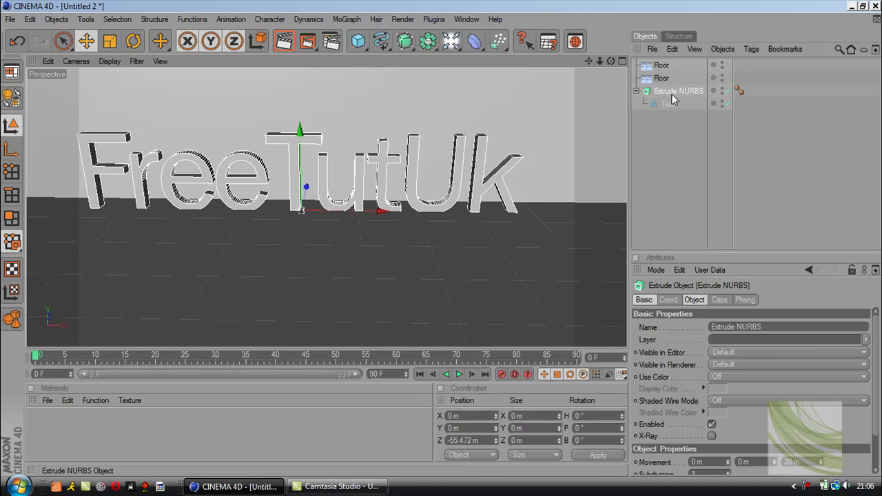
Set the start cap of the Extrude NURBS object to Fillet Cap and deselect the object
click(725, 301)
click(739, 326)
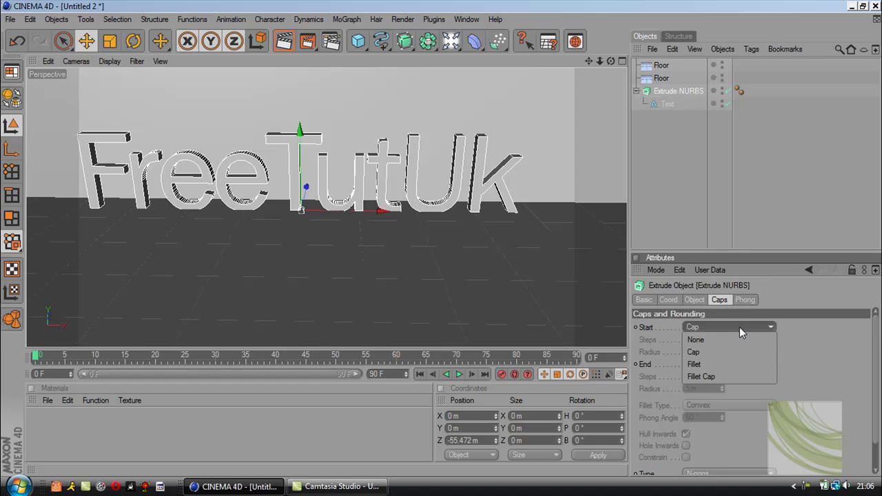
click(721, 373)
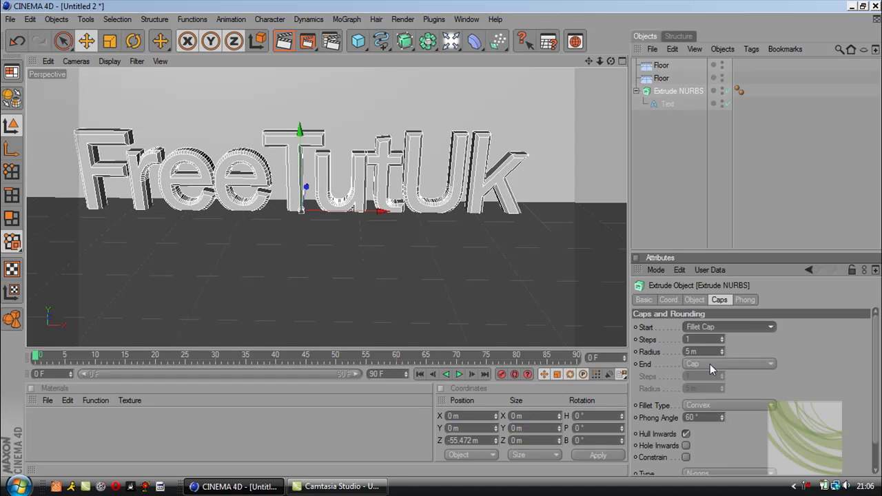
click(664, 162)
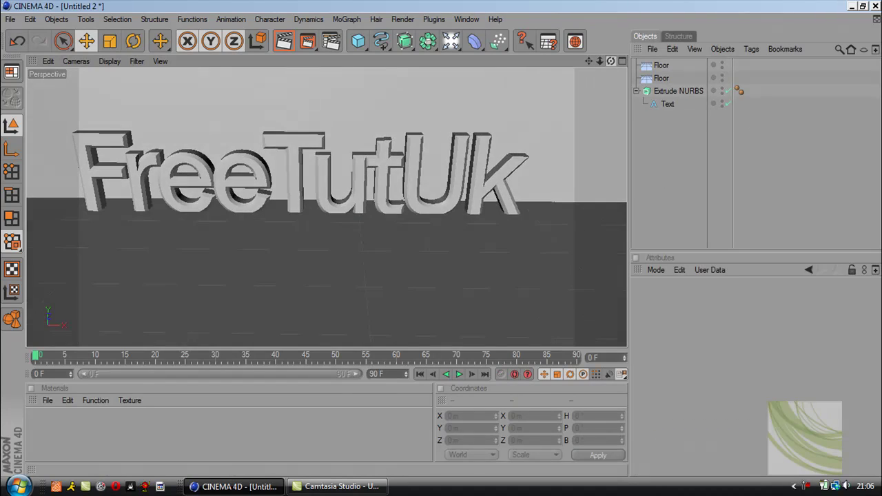
mouse_move(611, 60)
mouse_down()
mouse_move(531, 100)
mouse_move(534, 78)
mouse_move(606, 74)
mouse_up()
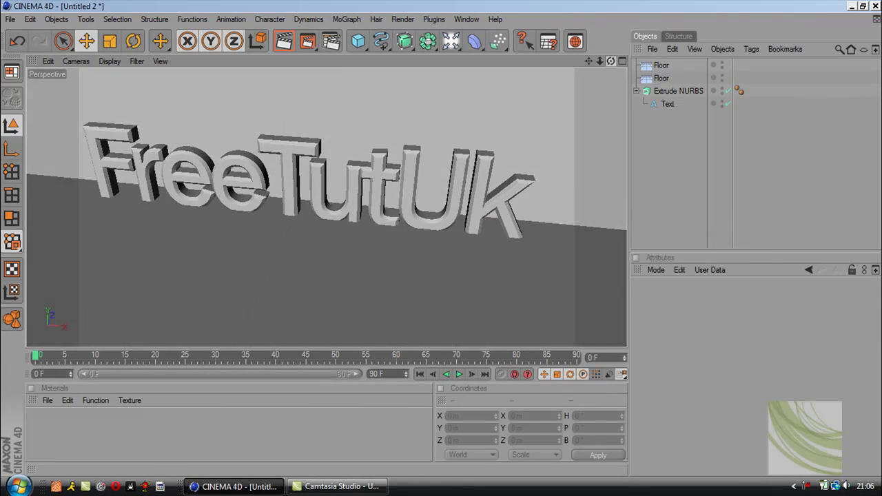
alt+drag(296, 207, 343, 303)
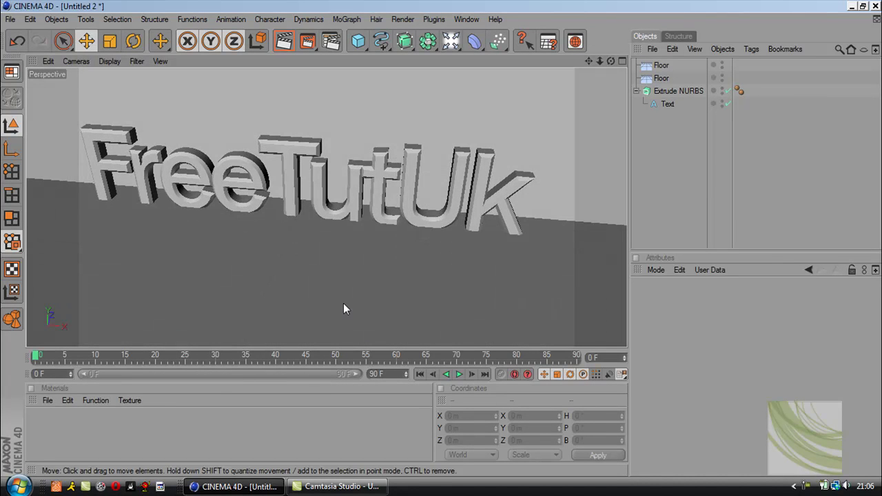
Create a new material and make the Extrude NURBS object editable
double_click(138, 440)
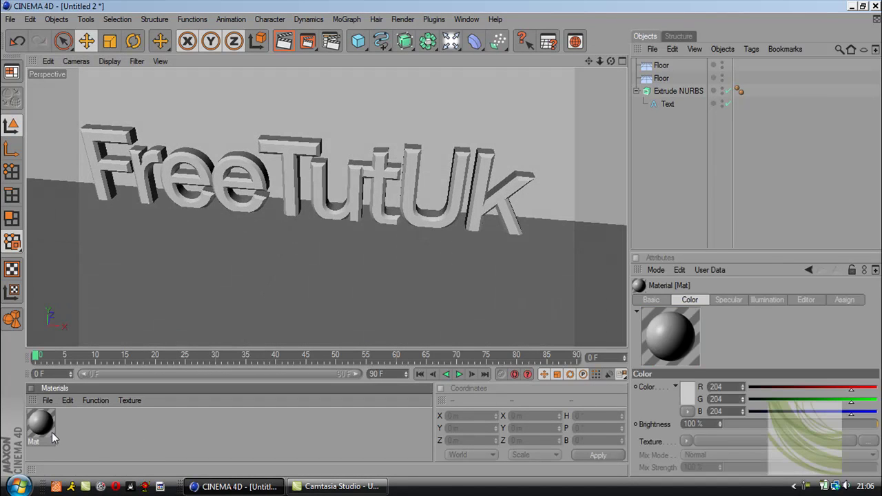
click(672, 90)
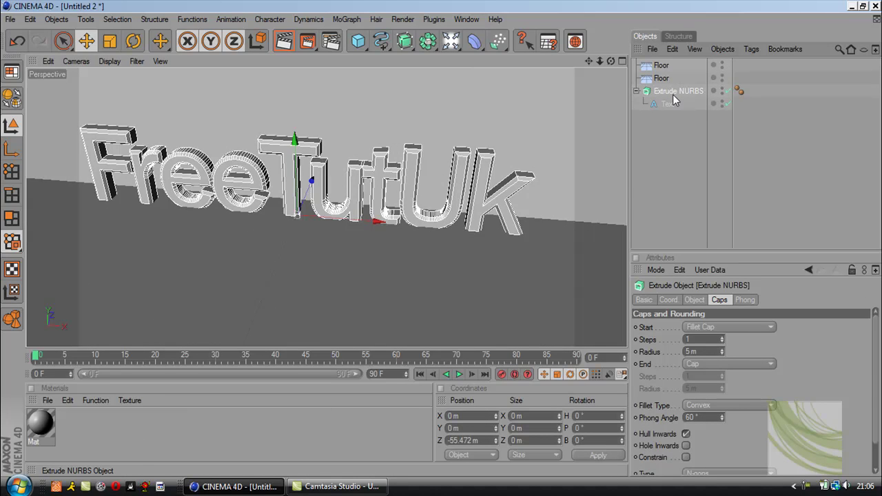
key(c)
Expand the converted Extrude NURBS hierarchy down to its rounding and cap objects
right_click(640, 94)
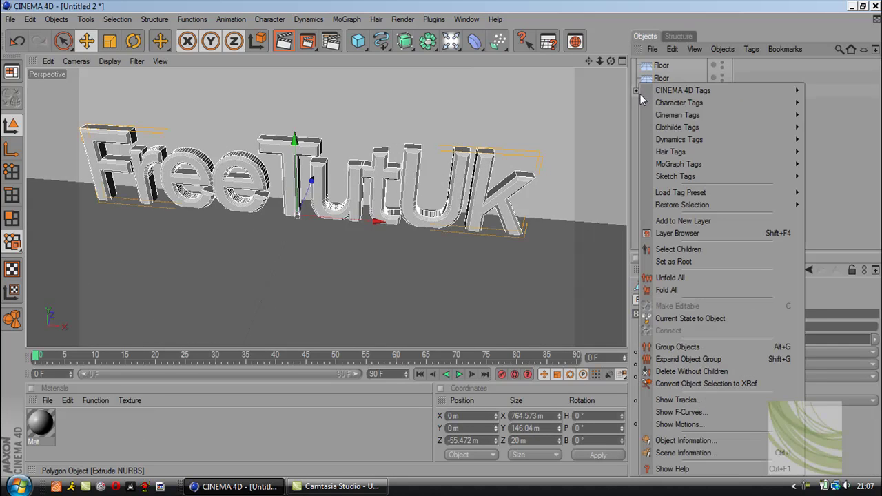
click(637, 97)
click(636, 91)
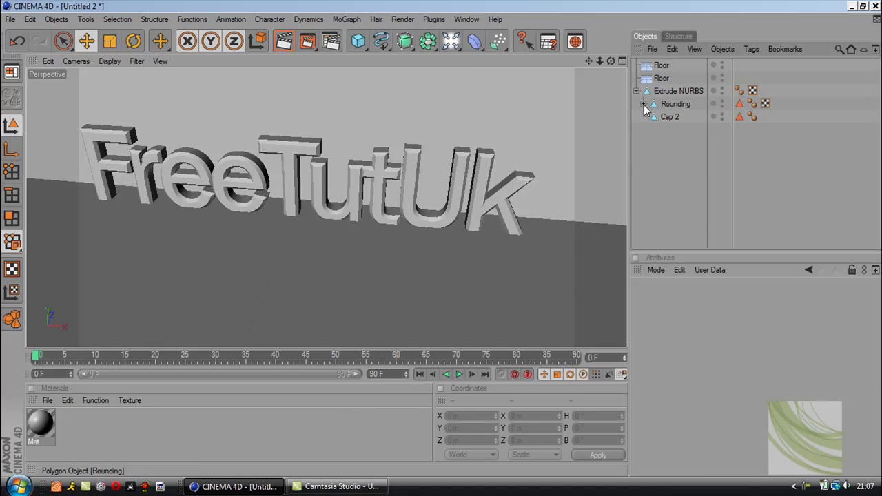
click(642, 104)
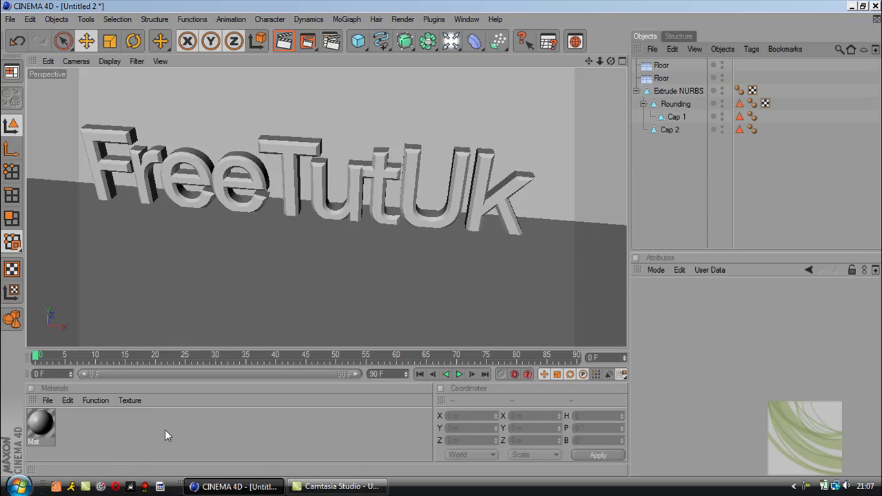
Set the new material's color to blue with R 0, G 56 and B 204
double_click(41, 423)
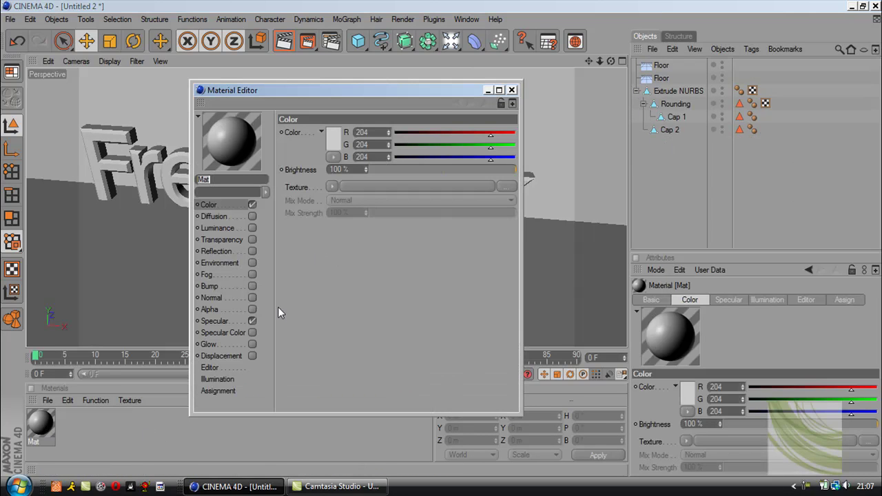
click(243, 208)
drag(490, 147, 392, 146)
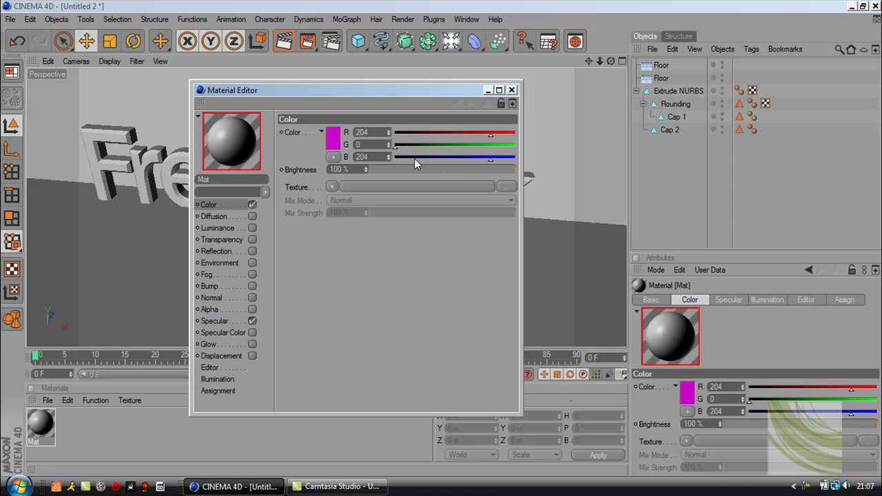
drag(489, 133, 421, 150)
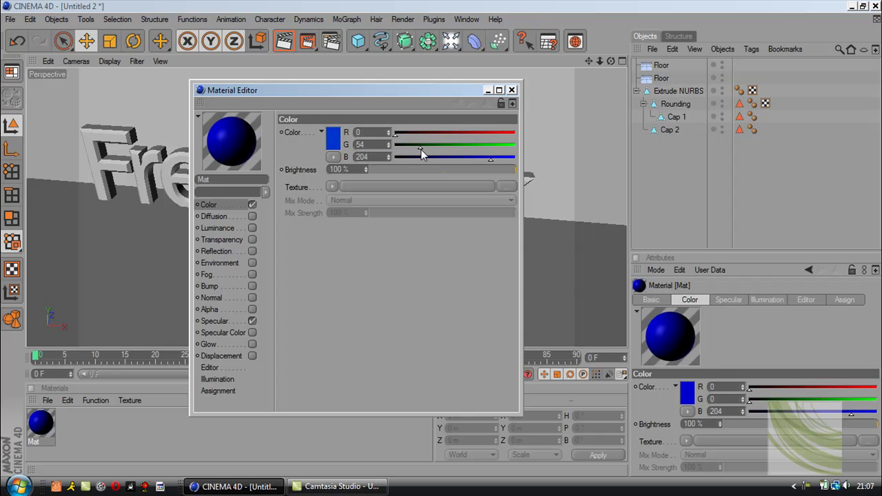
click(511, 90)
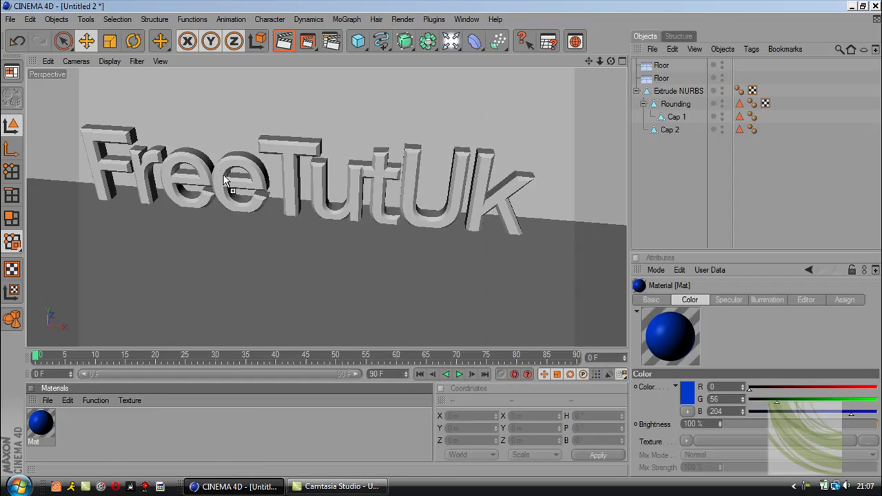
Apply the blue material to the Extrude NURBS object, moving its texture tag over from the floor
drag(224, 181, 224, 179)
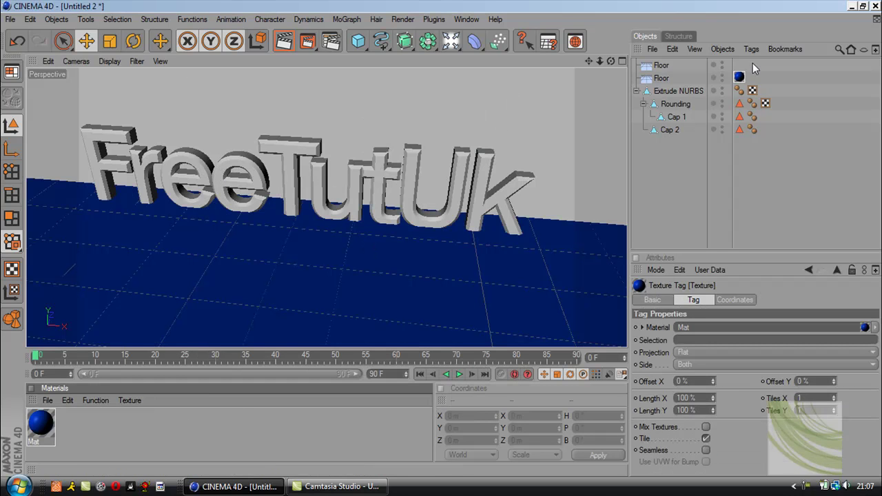
drag(739, 76, 764, 89)
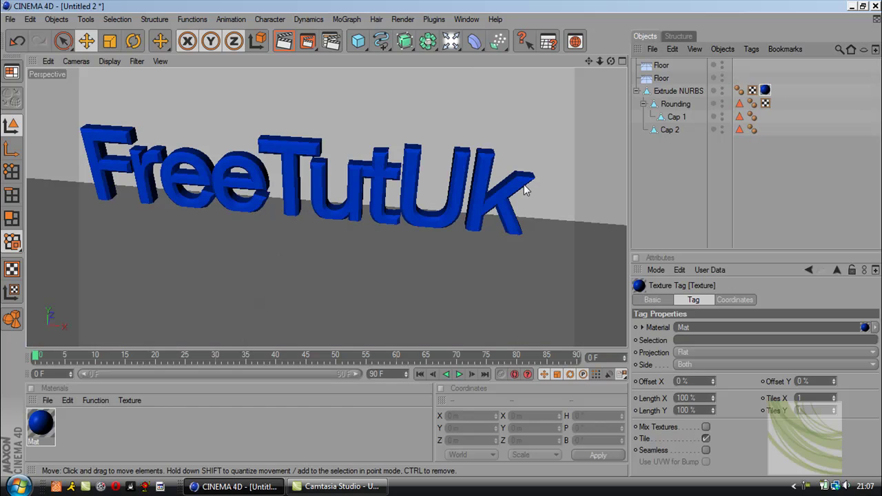
click(678, 90)
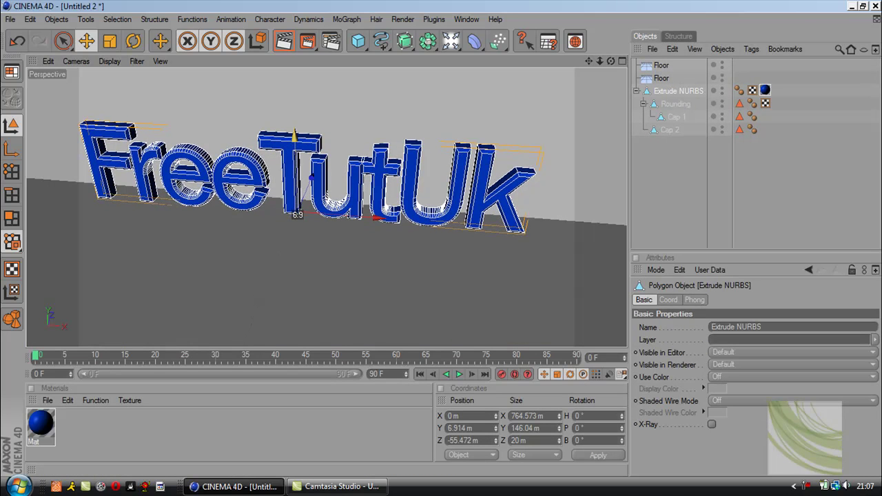
Create a second material colored black (R 0, G 0, B 0) and apply it to the Rounding object
double_click(120, 417)
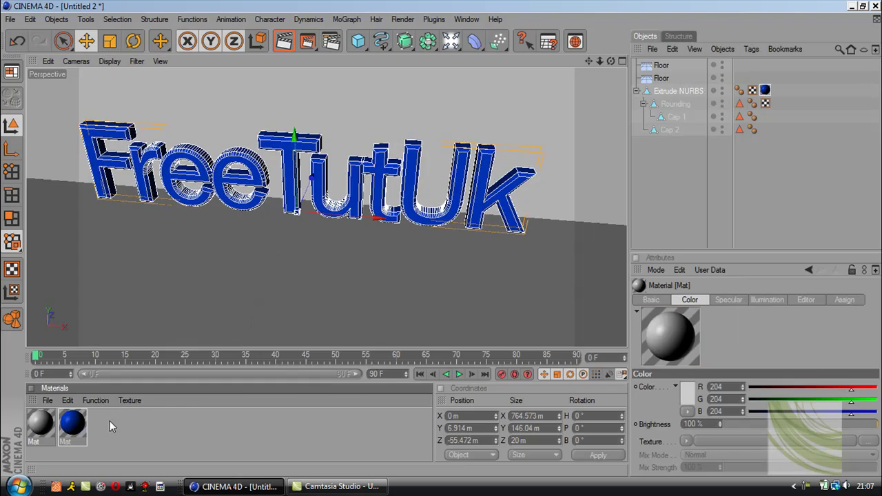
double_click(43, 429)
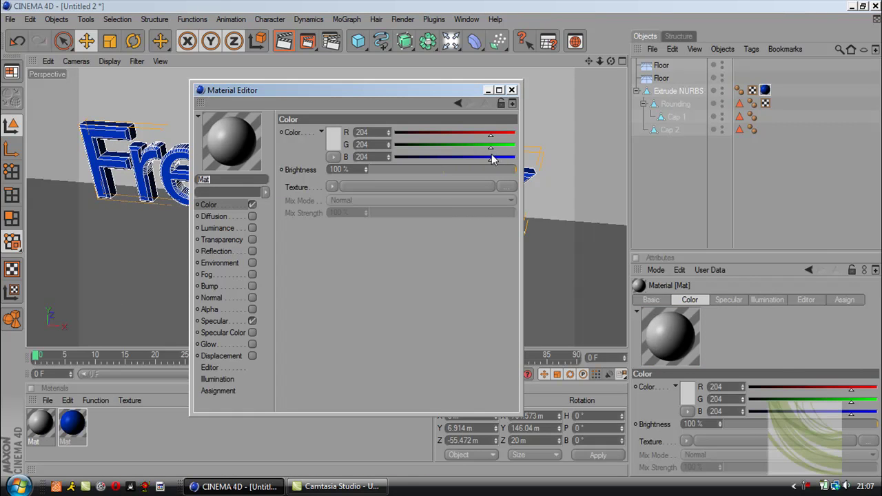
drag(492, 158, 395, 157)
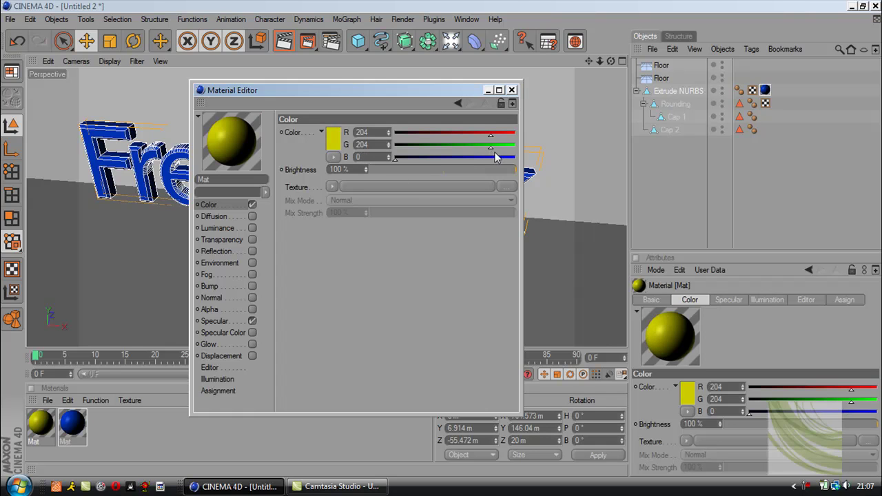
drag(490, 147, 395, 146)
drag(492, 135, 394, 133)
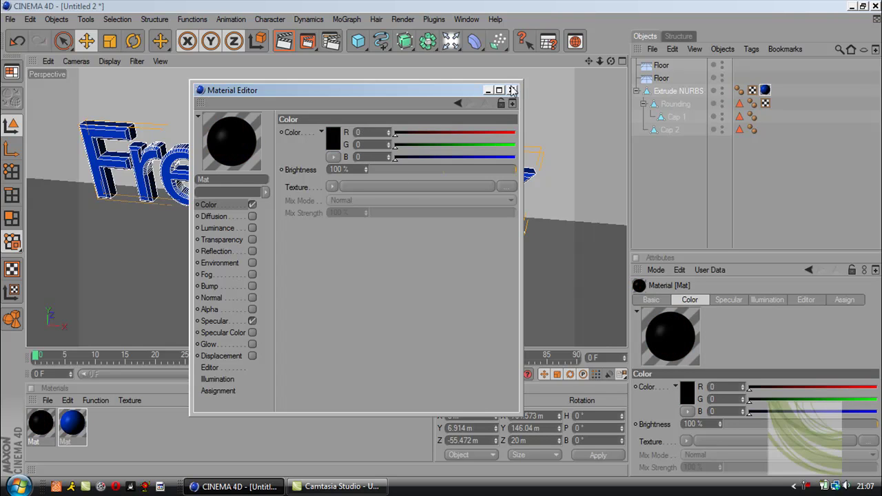
click(511, 90)
drag(32, 443, 458, 186)
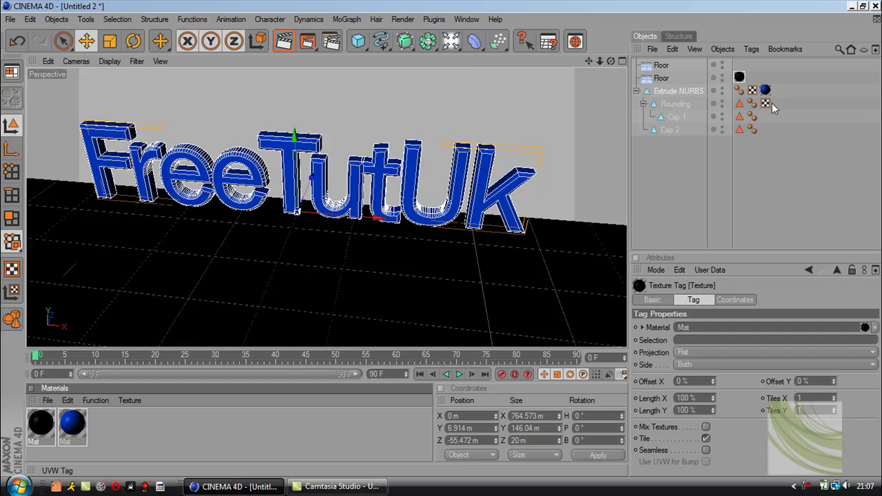
drag(741, 77, 780, 105)
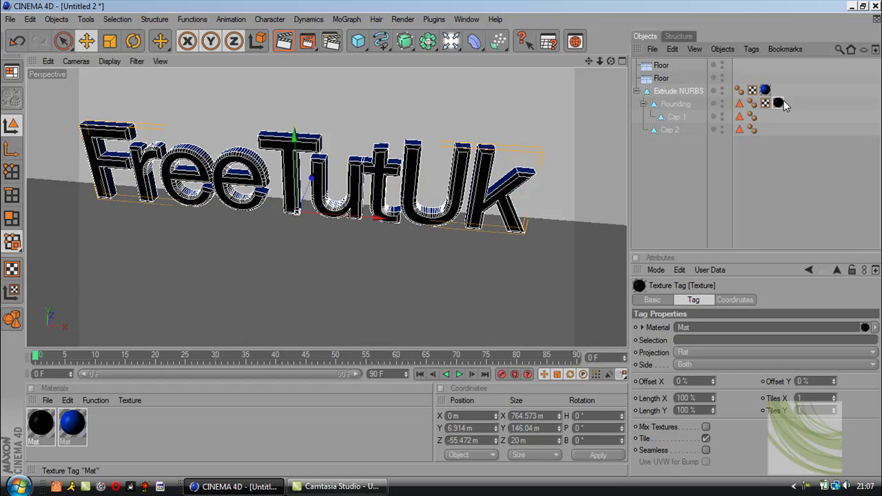
Create a third material colored R 0, G 0, B 204 and apply it to the Cap 1 object
double_click(117, 441)
double_click(45, 427)
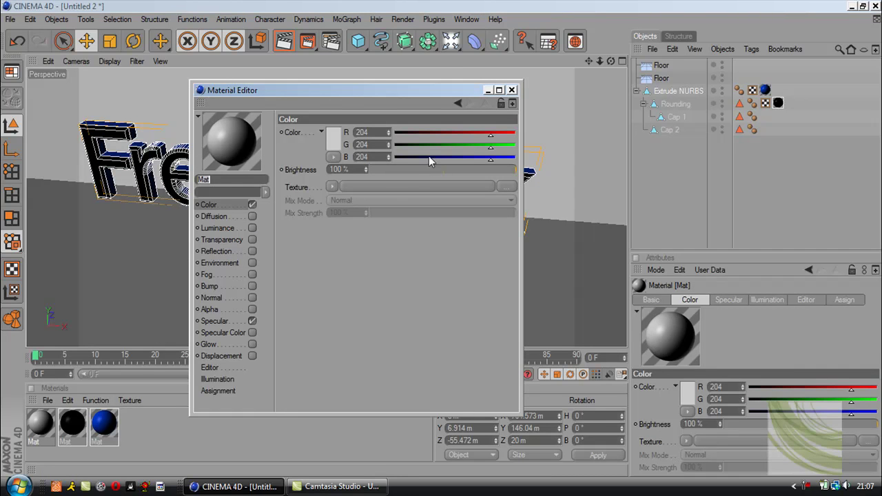
drag(492, 147, 395, 133)
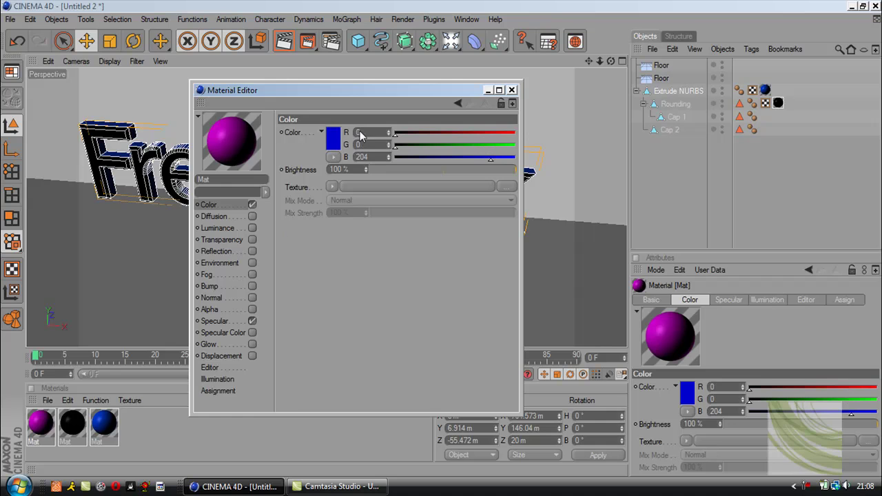
click(511, 89)
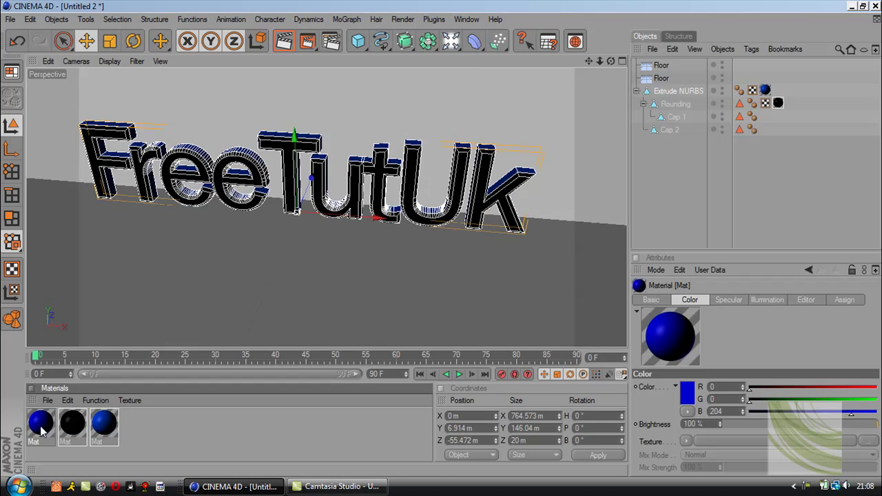
drag(41, 431, 490, 164)
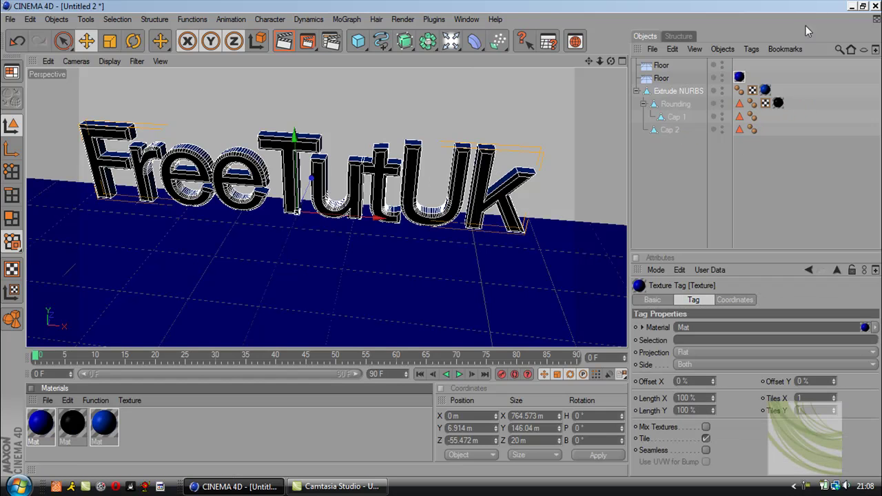
drag(739, 76, 773, 117)
mouse_move(609, 62)
mouse_down()
mouse_move(624, 62)
mouse_move(510, 63)
mouse_move(602, 62)
mouse_up()
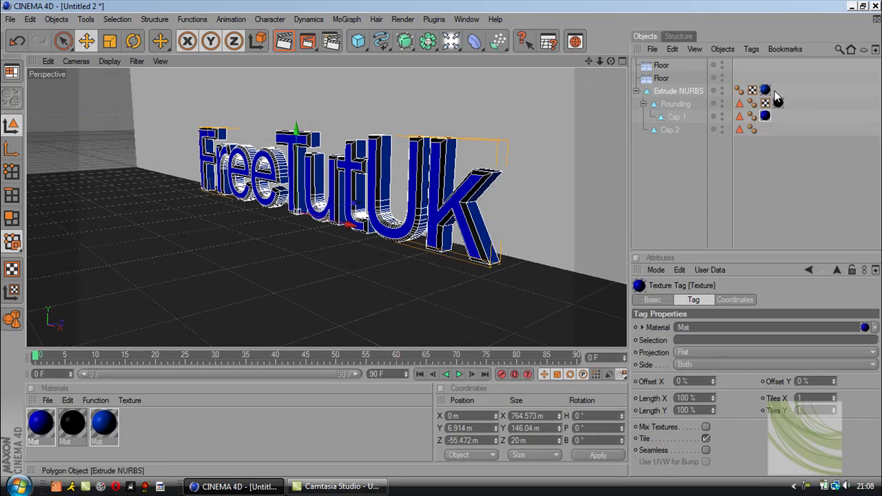
click(678, 91)
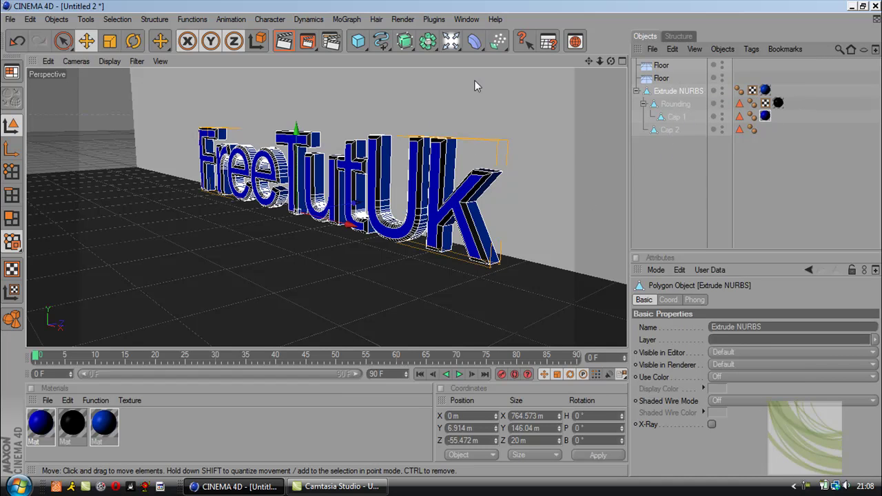
drag(611, 60, 648, 124)
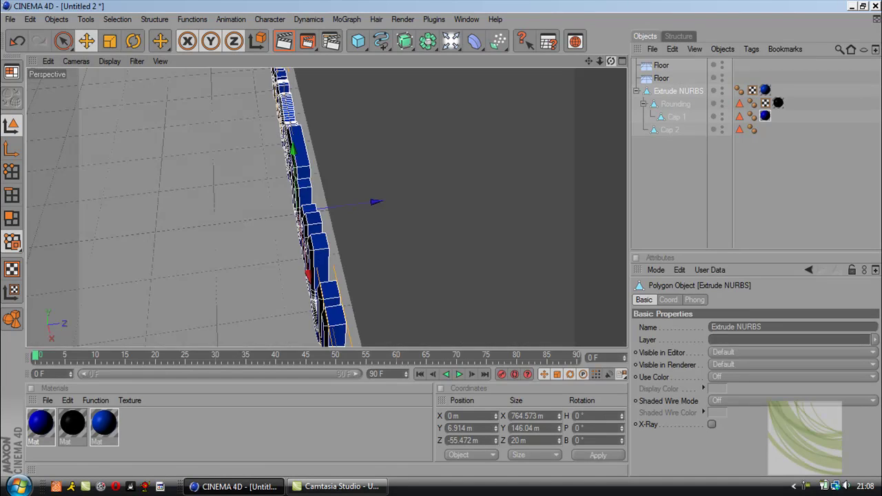
alt+drag(228, 255, 365, 205)
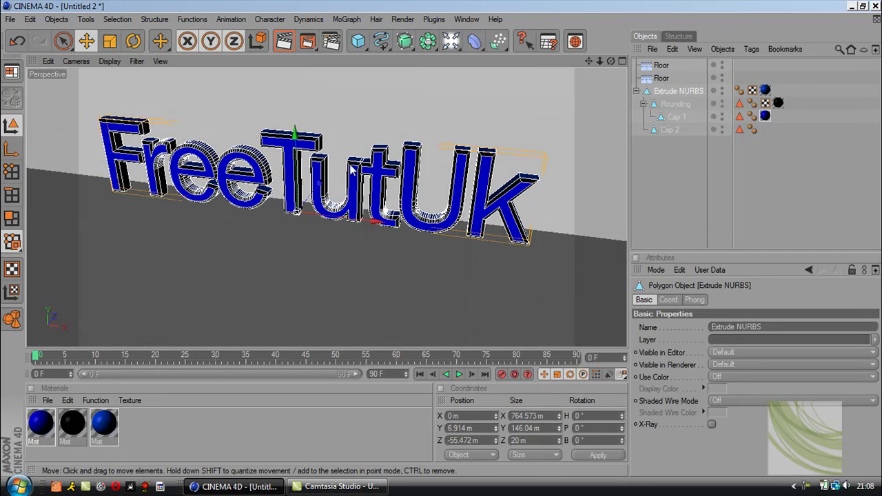
Create a fourth material and set its color to black with R 0, G 0 and B 0
double_click(179, 430)
double_click(42, 427)
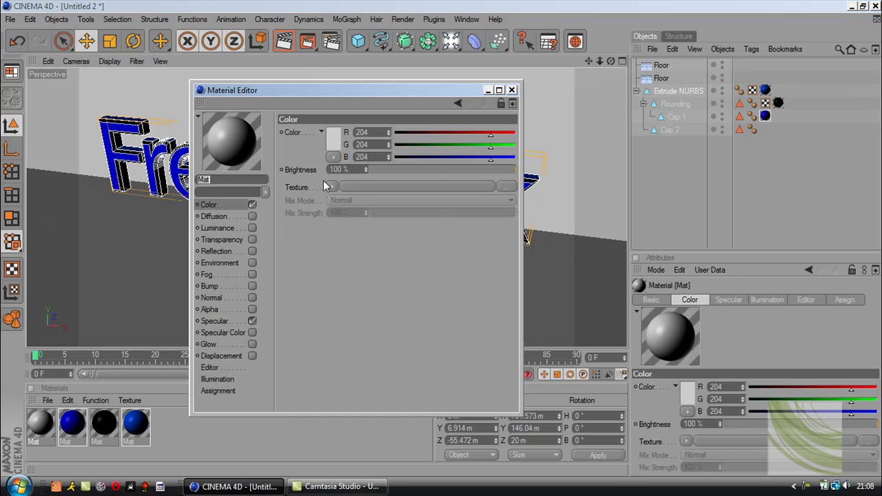
drag(466, 161, 391, 158)
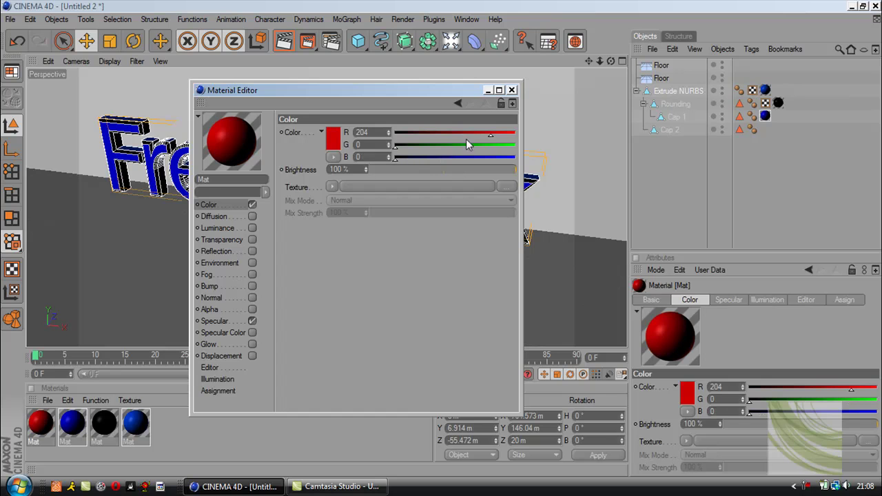
drag(492, 137, 288, 255)
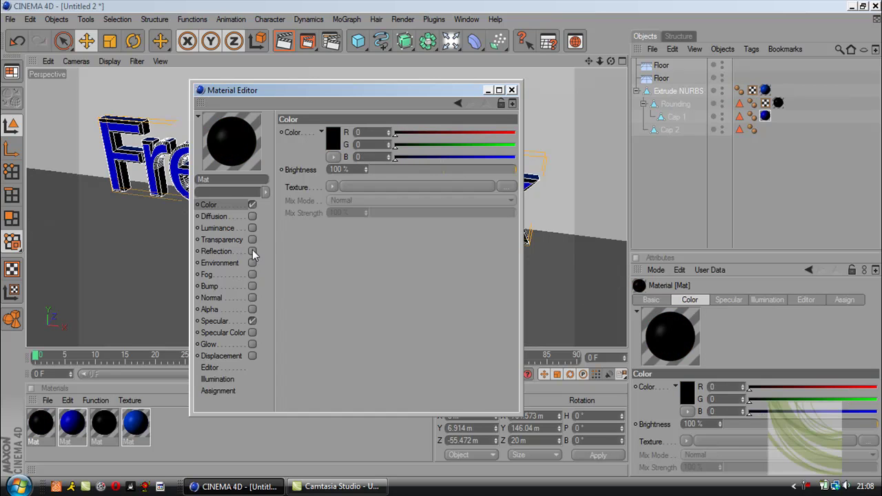
Enable Reflection on the new black material at about 2% brightness and apply it to the ground floor
click(253, 251)
click(376, 172)
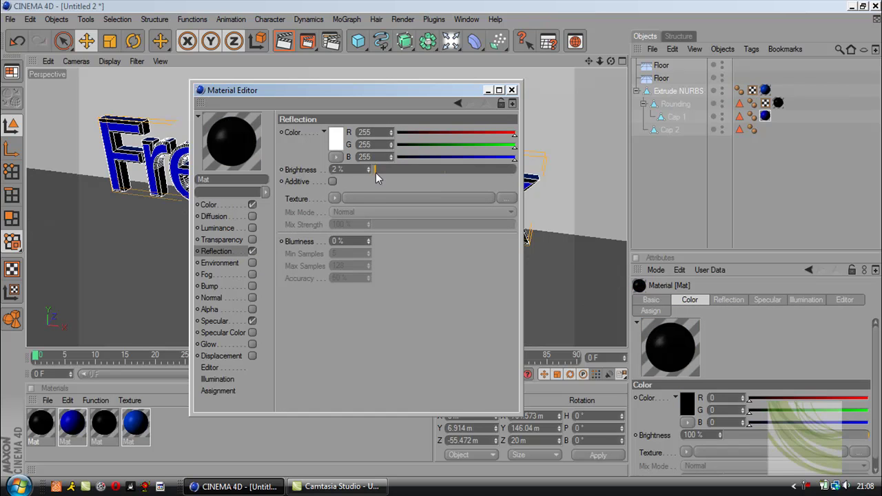
click(511, 89)
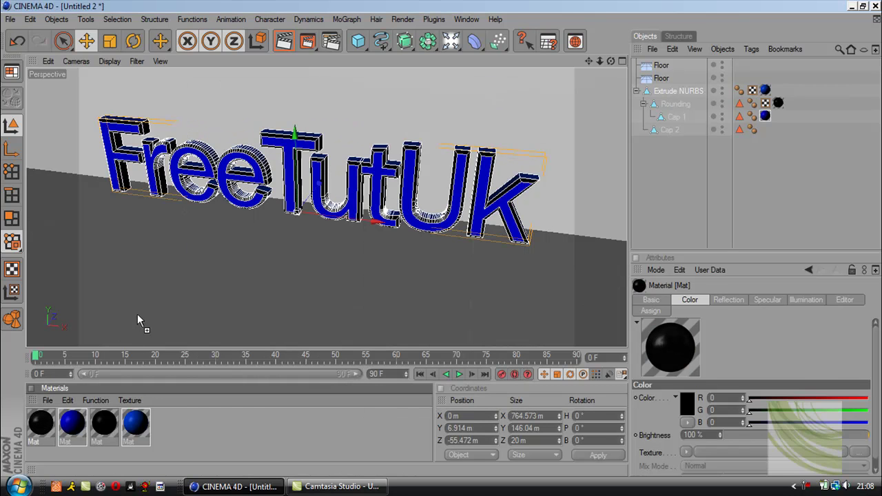
drag(138, 317, 137, 317)
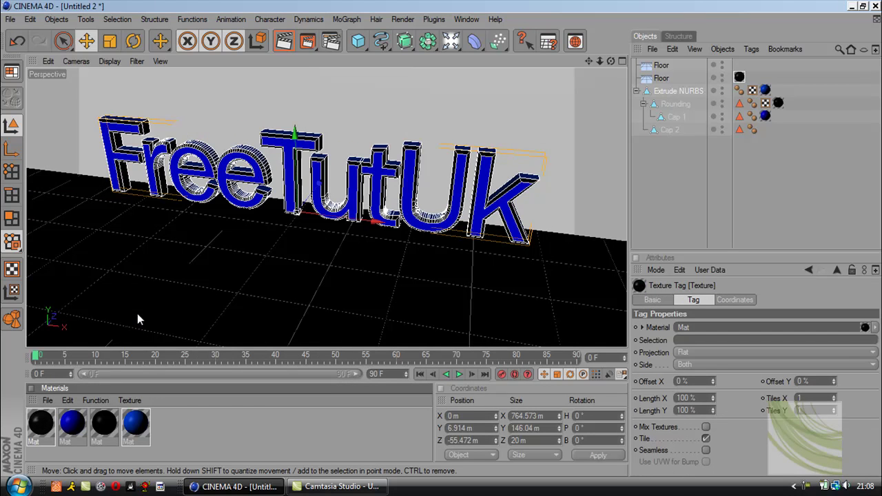
Create another material with Luminance enabled at about 5% brightness and apply it to the back wall
double_click(214, 420)
double_click(36, 432)
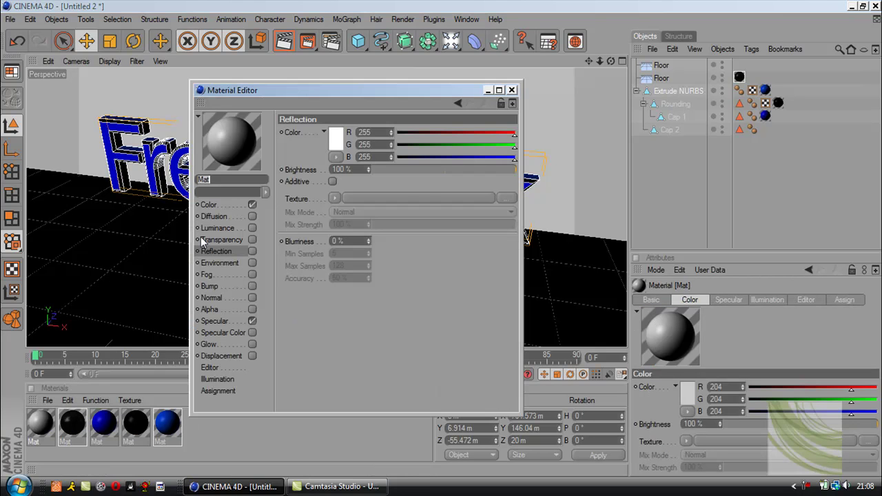
click(252, 228)
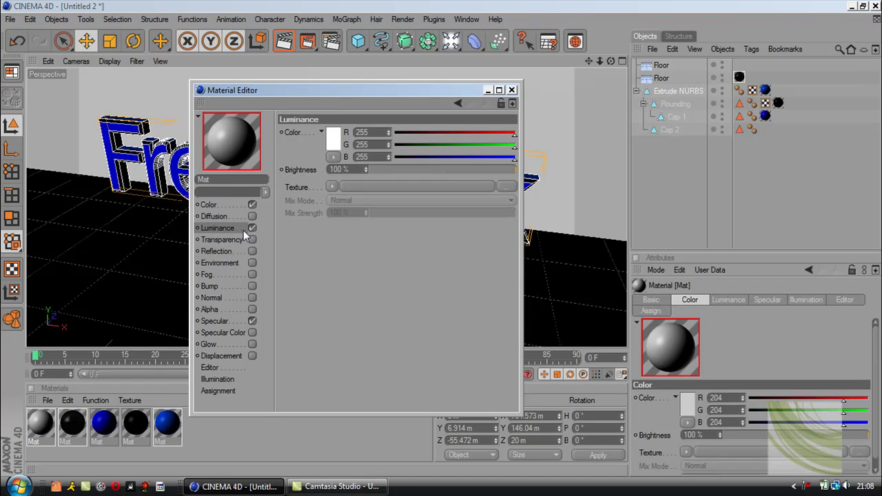
drag(370, 172, 374, 171)
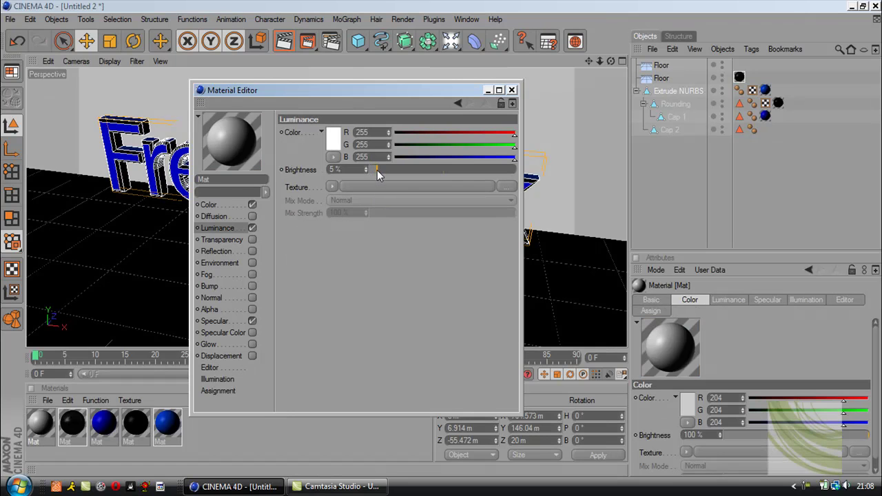
click(511, 90)
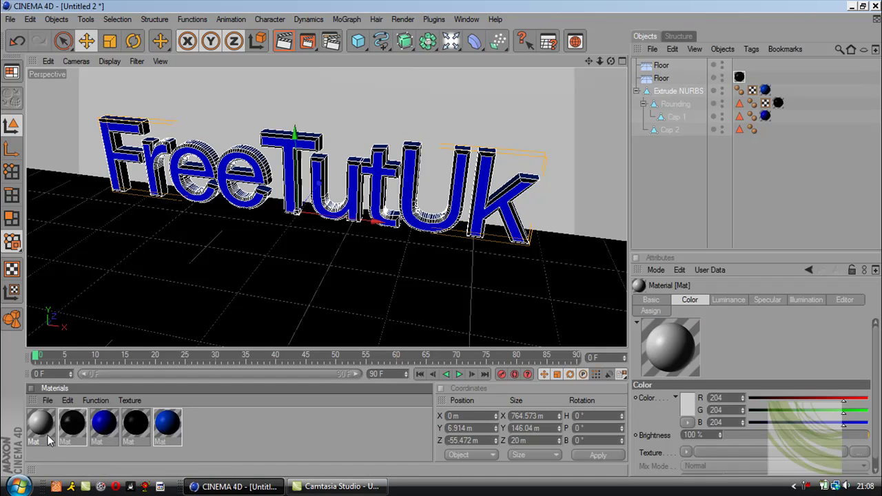
drag(231, 71, 229, 72)
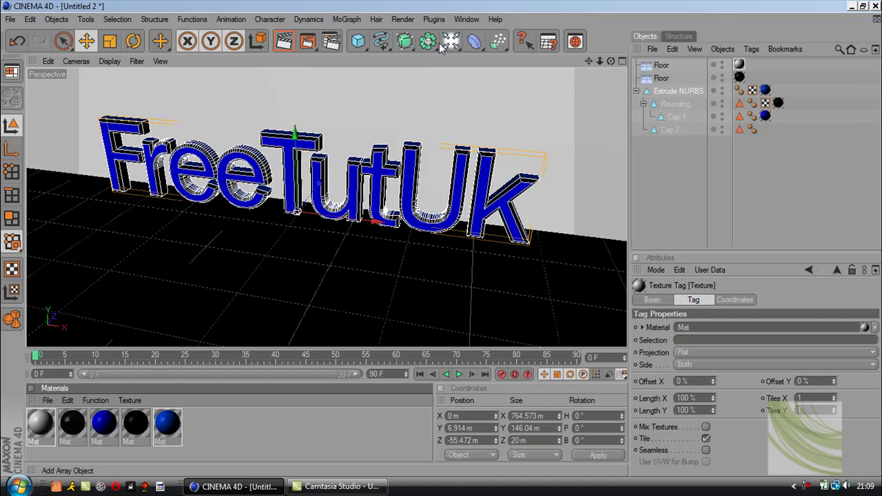
Render the perspective view to preview the materials and add a Light object to the scene
click(286, 42)
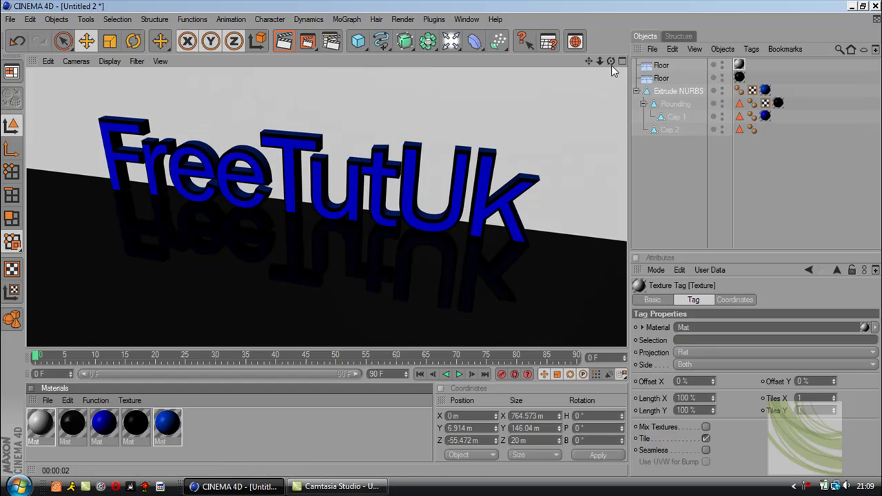
click(551, 121)
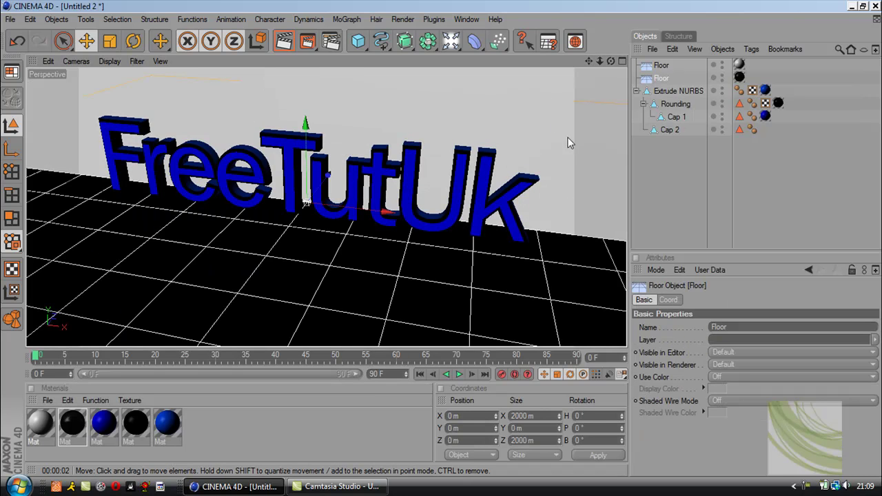
click(452, 43)
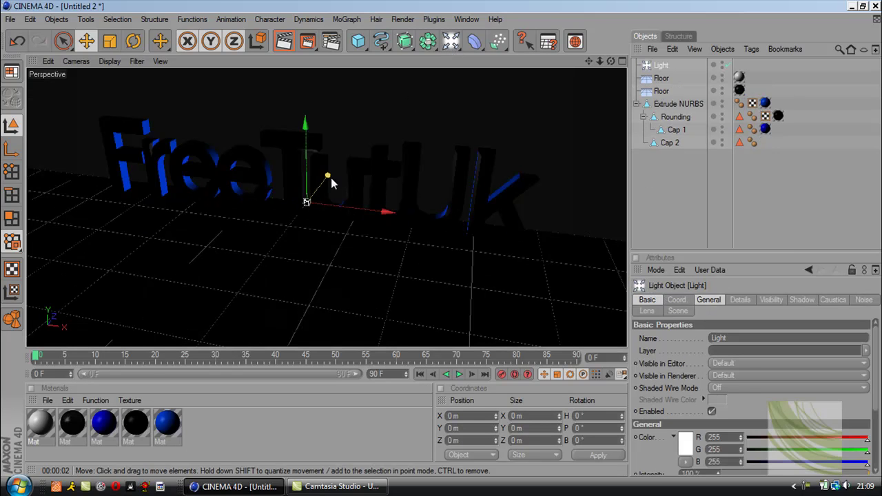
Move the light in front of the text, to about -228 m on the Z axis
drag(324, 190, 274, 250)
drag(610, 60, 582, 66)
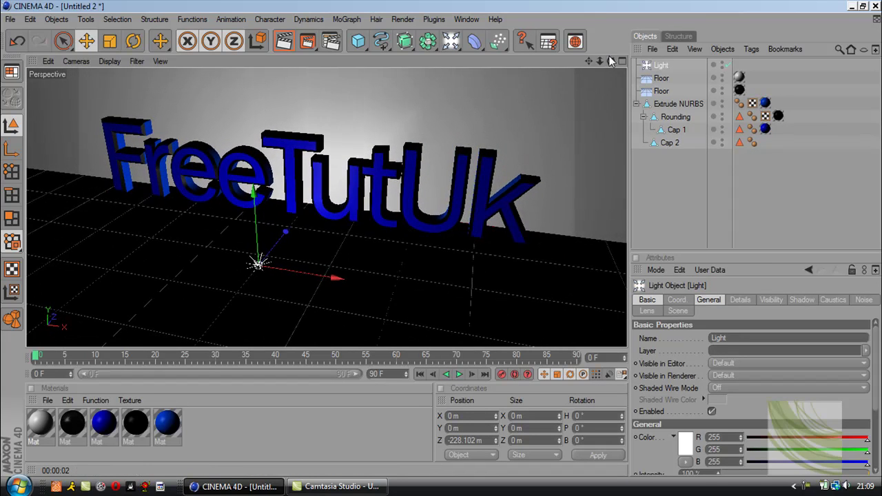
Add a Camera object to the scene and make it the active scene camera of the perspective view
drag(451, 41, 632, 77)
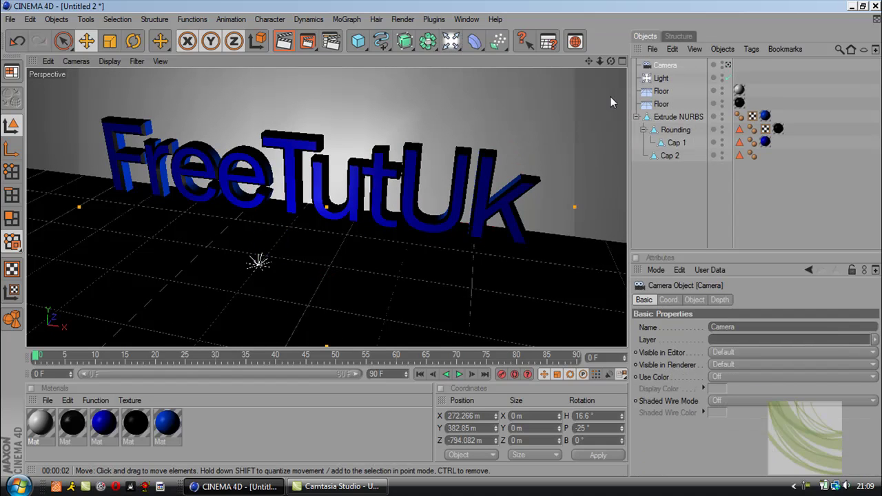
click(77, 62)
mouse_move(96, 83)
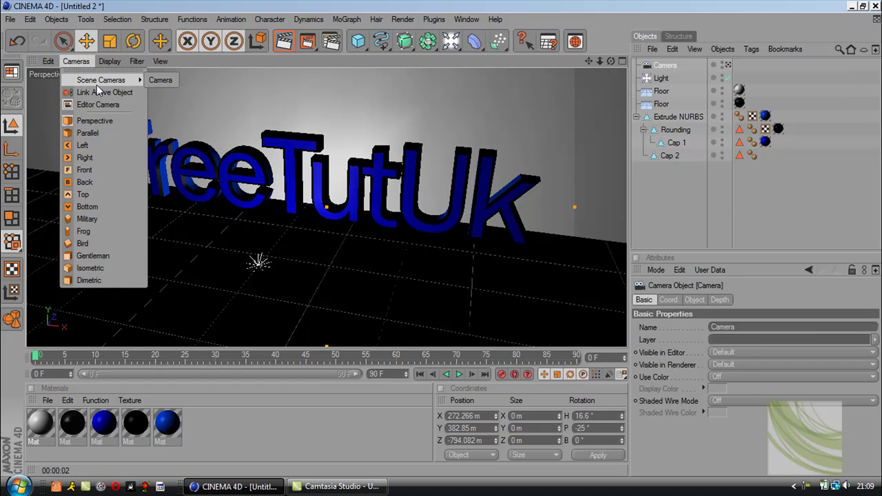
click(157, 81)
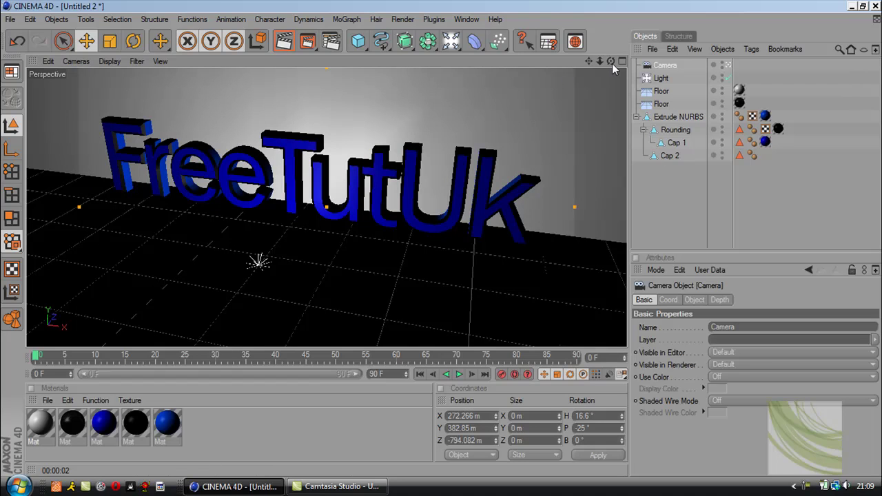
Record camera keyframes with a close-up of "Free" at frame 0 and a close-up of "tUk" at frame 50
drag(611, 62, 611, 90)
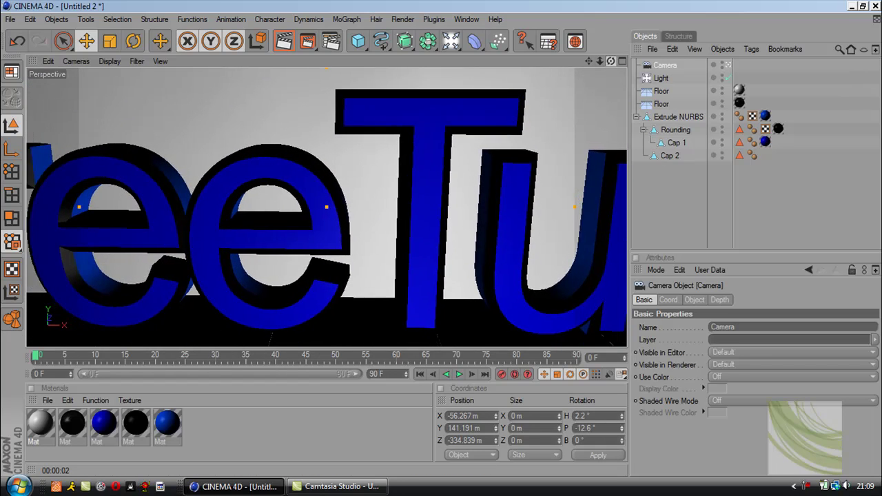
drag(613, 41, 591, 60)
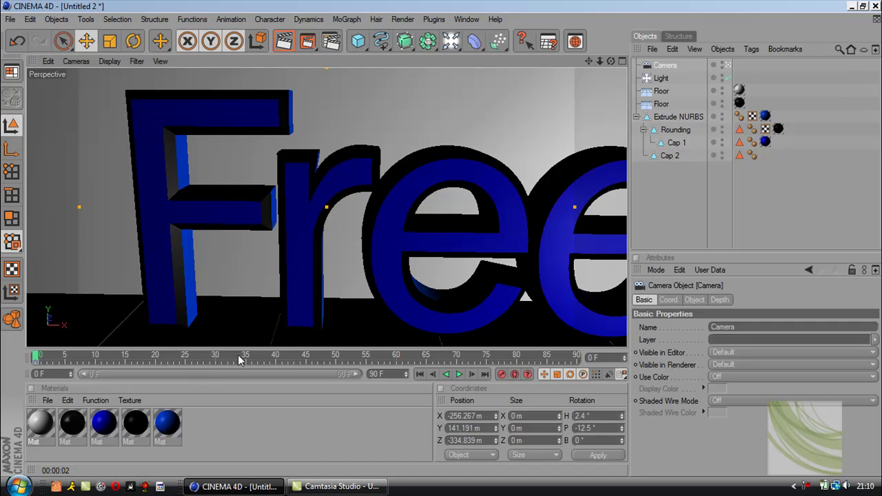
click(338, 357)
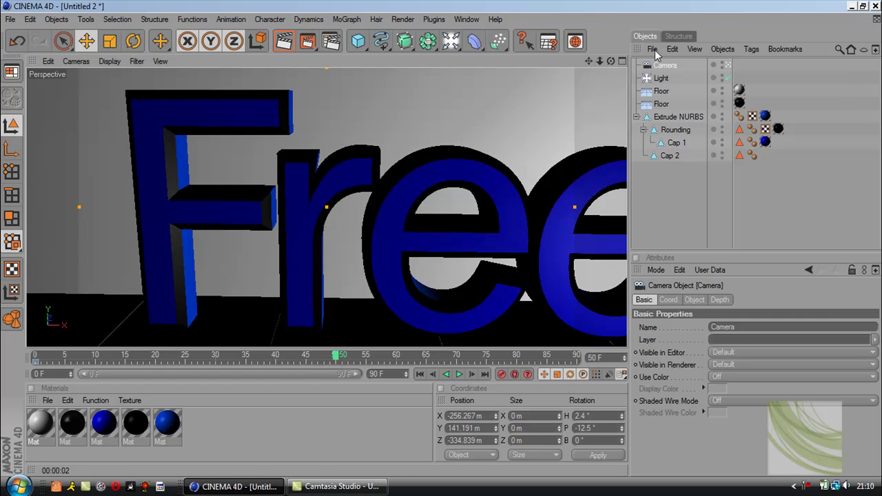
shift+drag(536, 172, 535, 171)
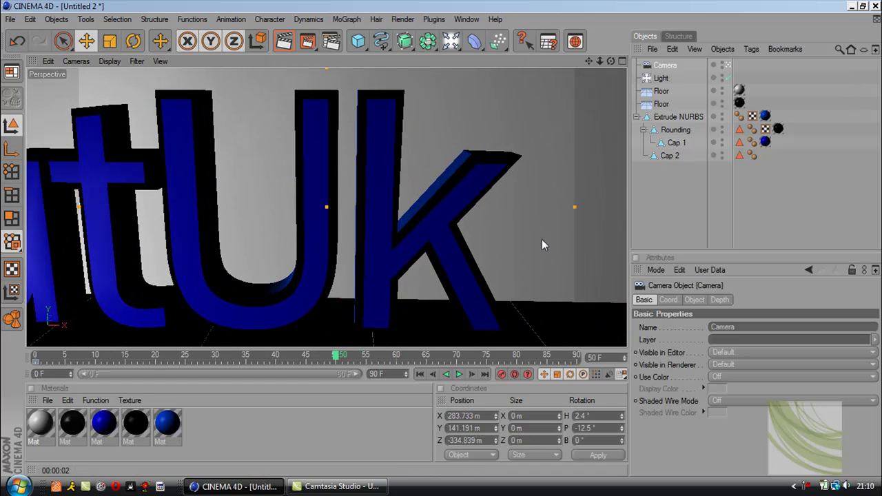
Record a camera keyframe at frame 90 pulled back to about -962 m on Z to frame the whole text, and play the animation
click(576, 357)
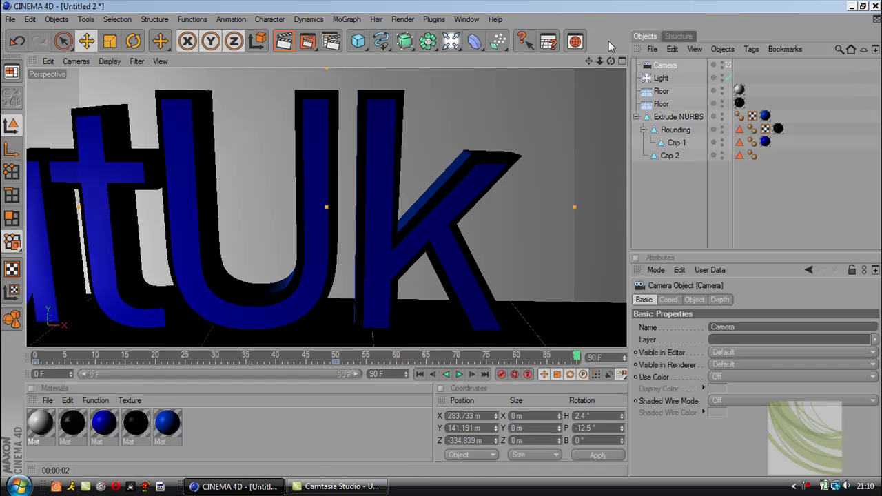
mouse_move(600, 61)
mouse_down()
mouse_move(495, 61)
mouse_move(586, 62)
mouse_up()
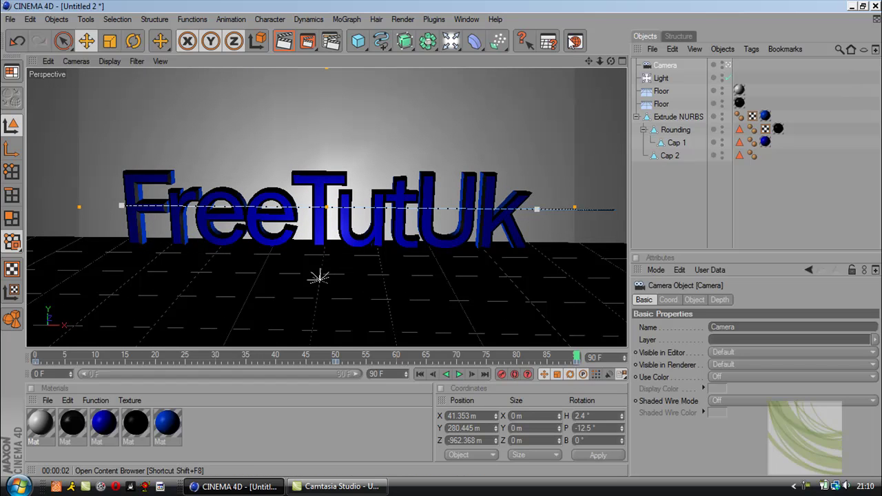
click(461, 374)
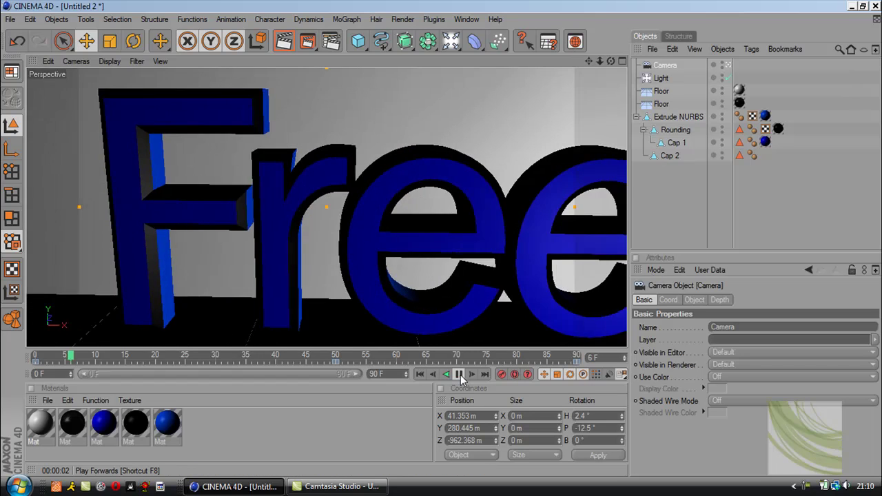